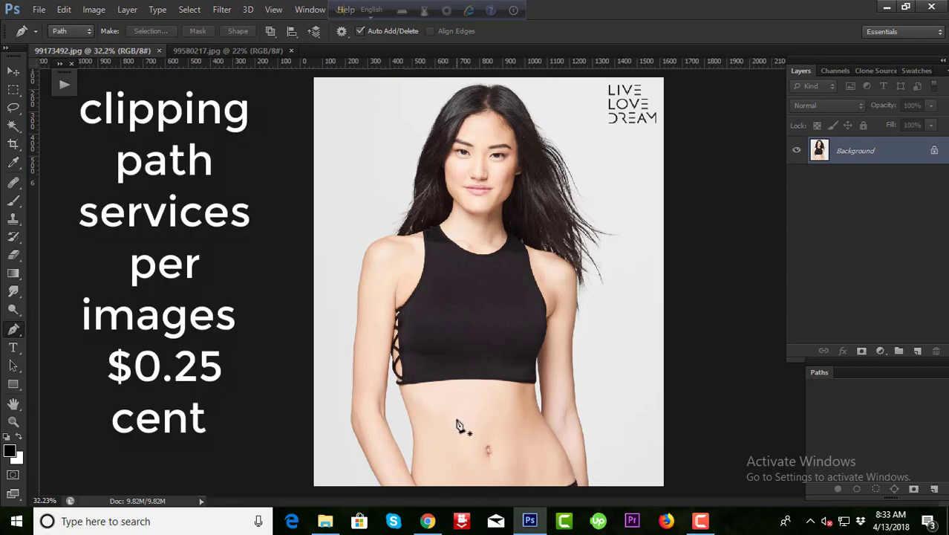
Start the work path at the arm's edge near the waist and trace up the arm.
scroll(416, 356, up, 5)
scroll(355, 363, up, 3)
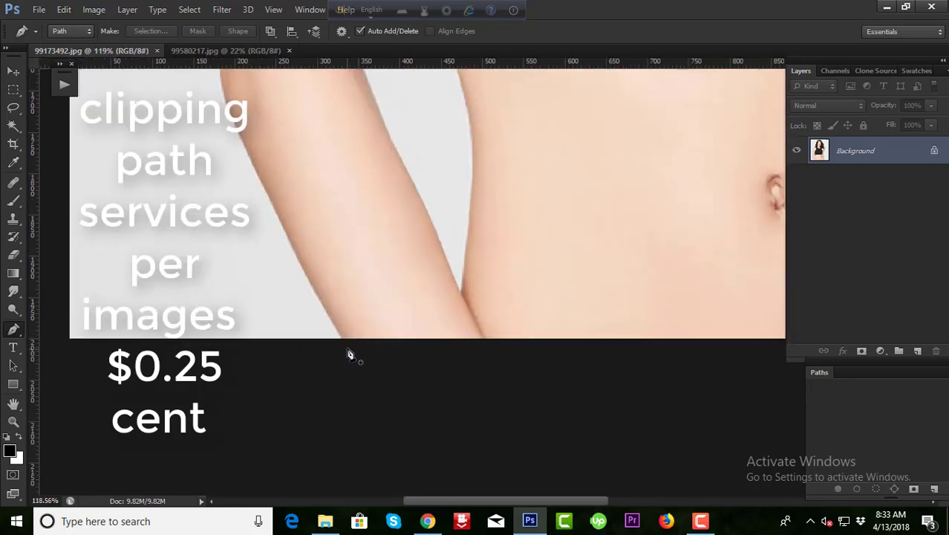
scroll(347, 351, up, 2)
click(344, 340)
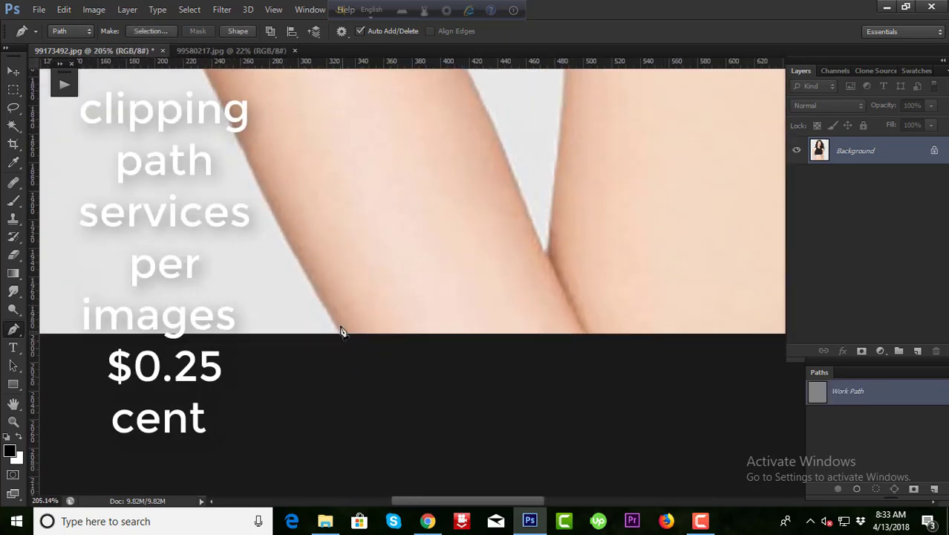
drag(253, 196, 380, 300)
drag(369, 248, 314, 137)
scroll(492, 436, up, 3)
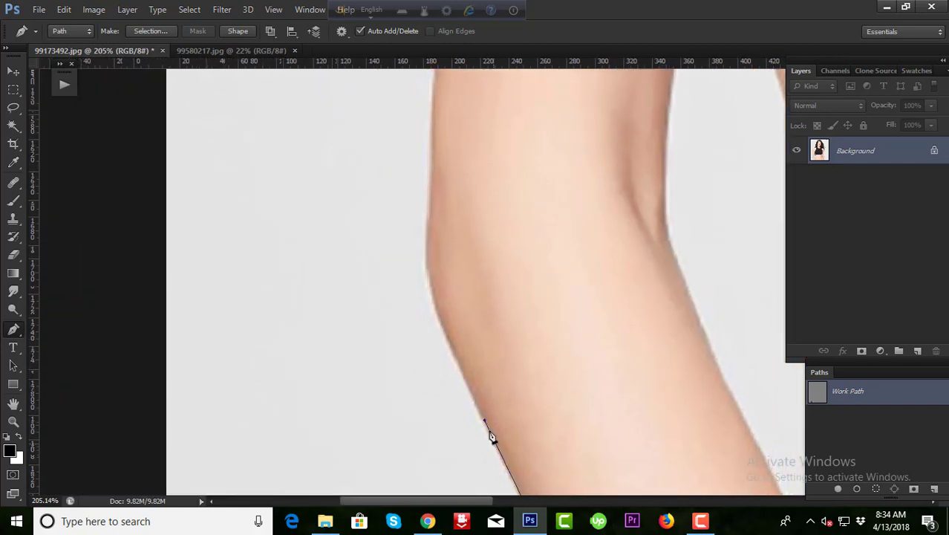
click(448, 338)
drag(423, 281, 423, 272)
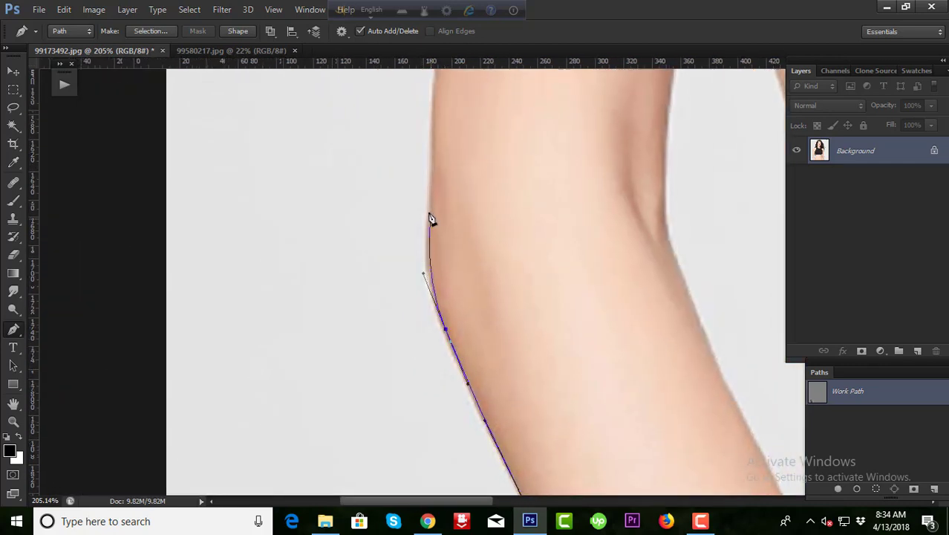
drag(427, 202, 430, 148)
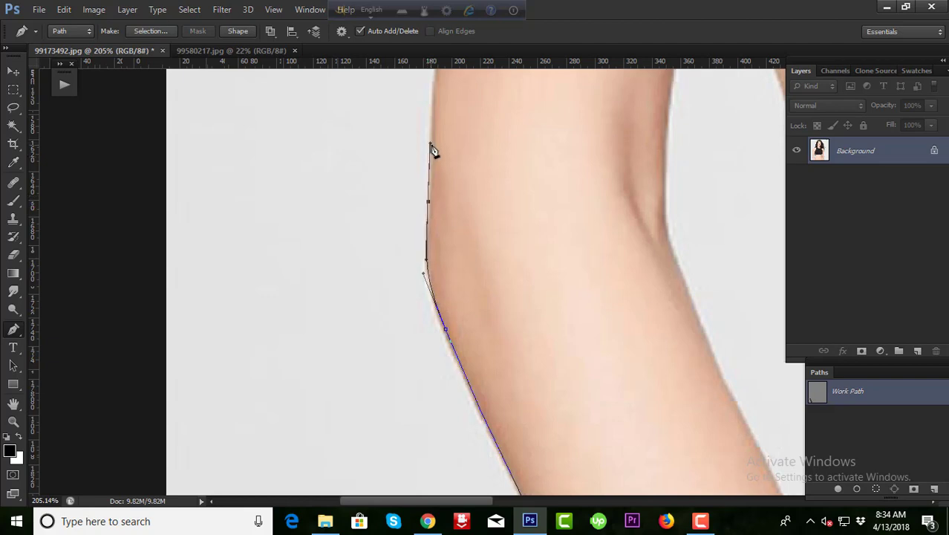
Continue the path along the upper arm and curve it around the shoulder.
scroll(438, 156, down, 2)
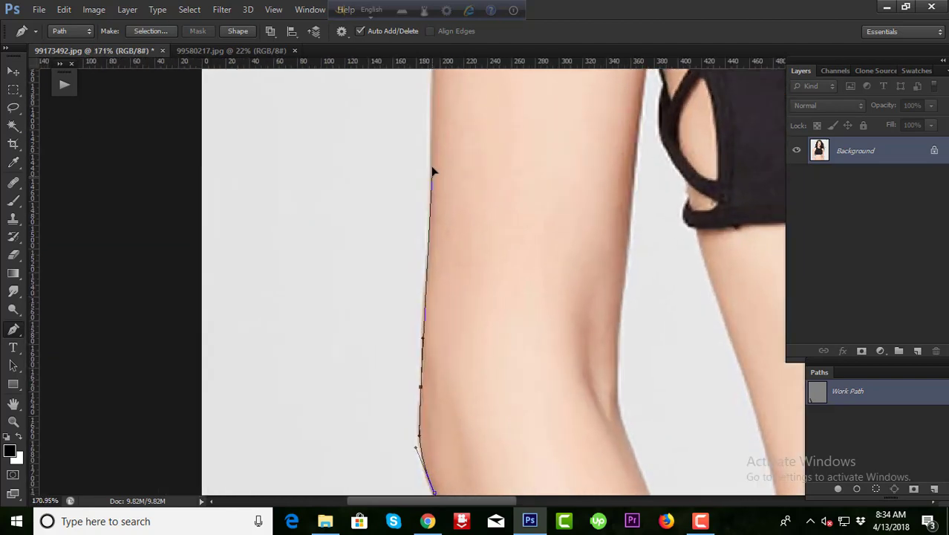
drag(432, 168, 440, 311)
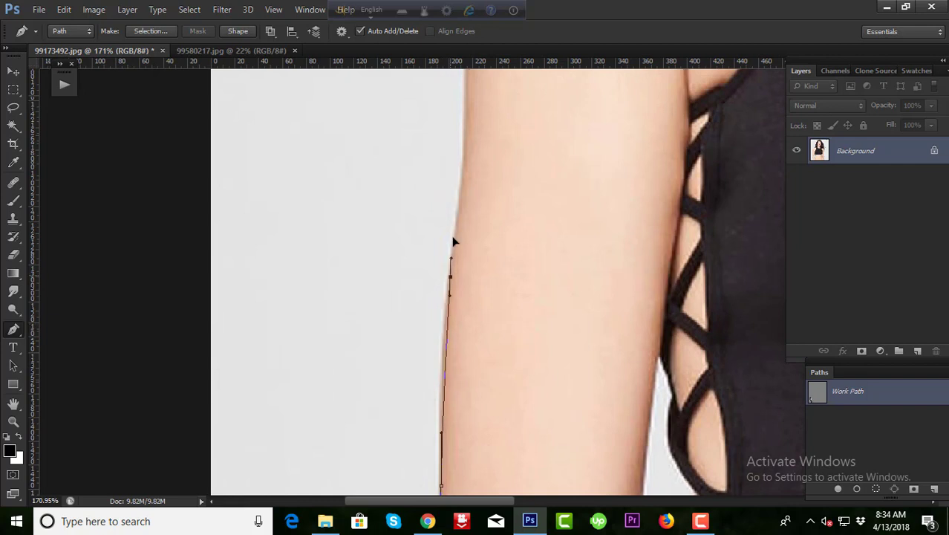
drag(459, 201, 457, 335)
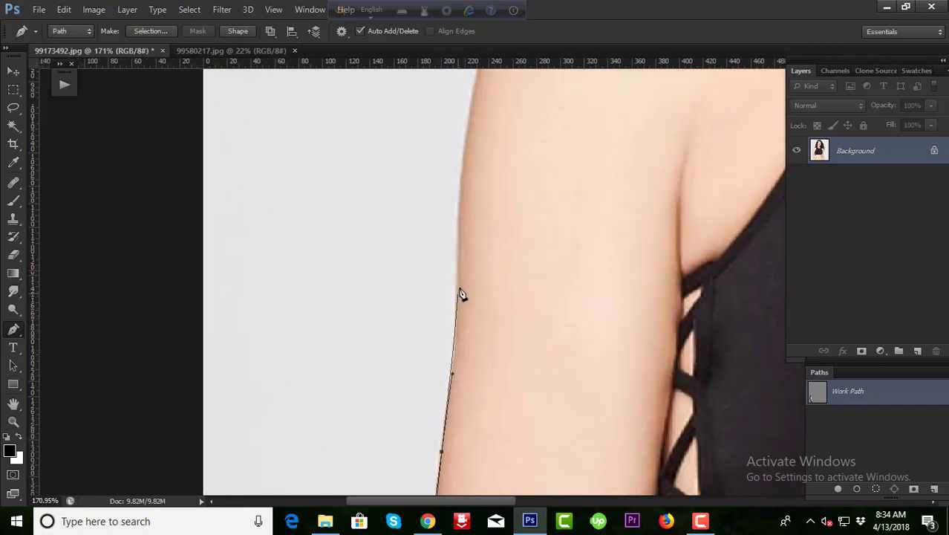
click(459, 230)
drag(466, 208, 450, 369)
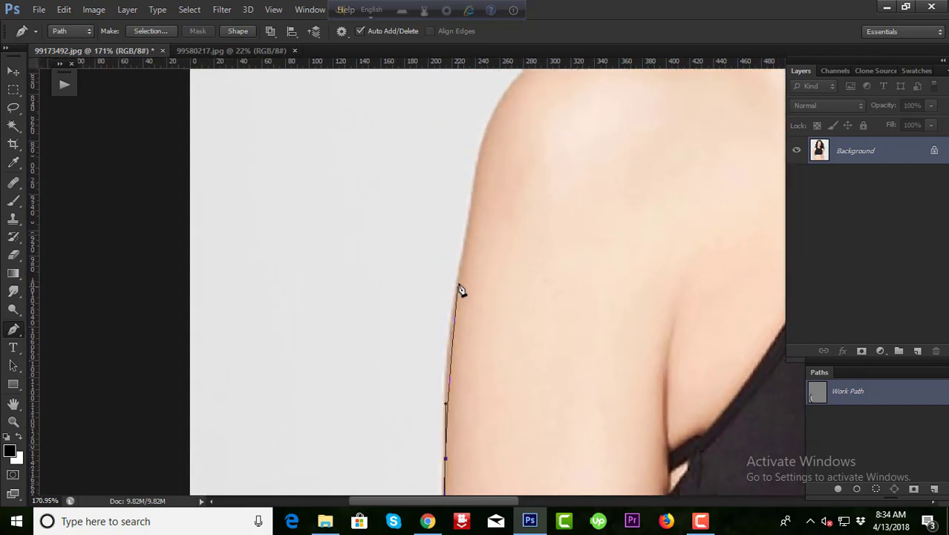
mouse_move(476, 187)
mouse_down()
mouse_move(485, 191)
mouse_move(423, 397)
mouse_up()
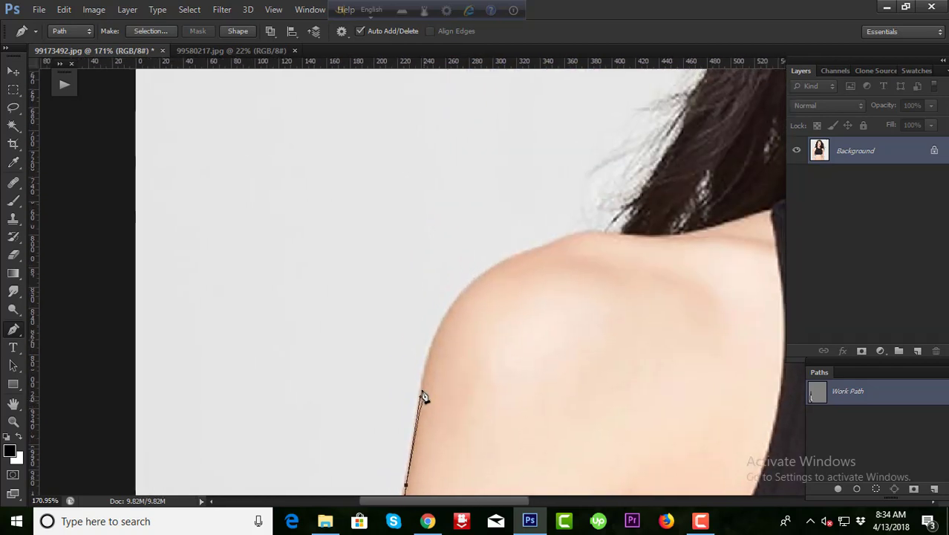
Carry the path over the top of the shoulder to where it meets the hair.
scroll(424, 398, up, 1)
click(428, 351)
click(448, 312)
drag(542, 238, 550, 234)
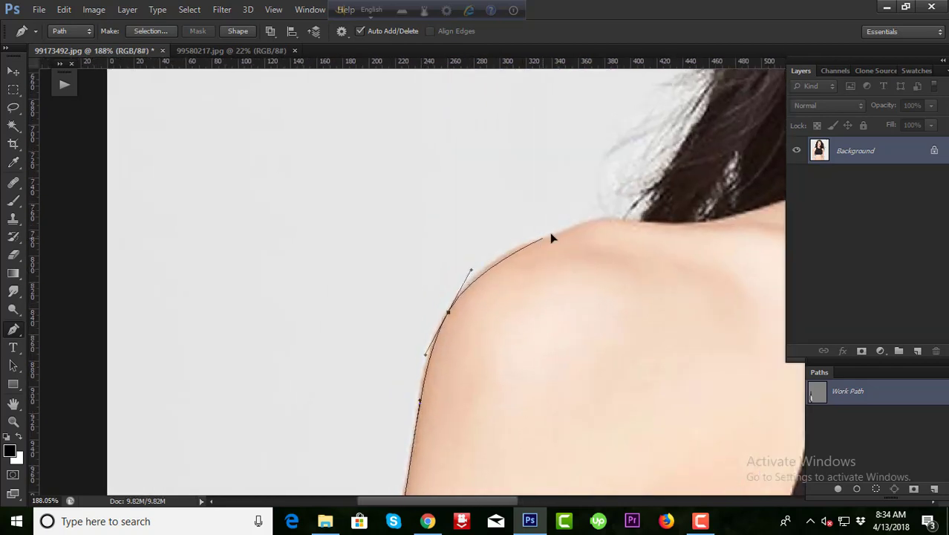
scroll(611, 225, down, 3)
scroll(536, 388, down, 2)
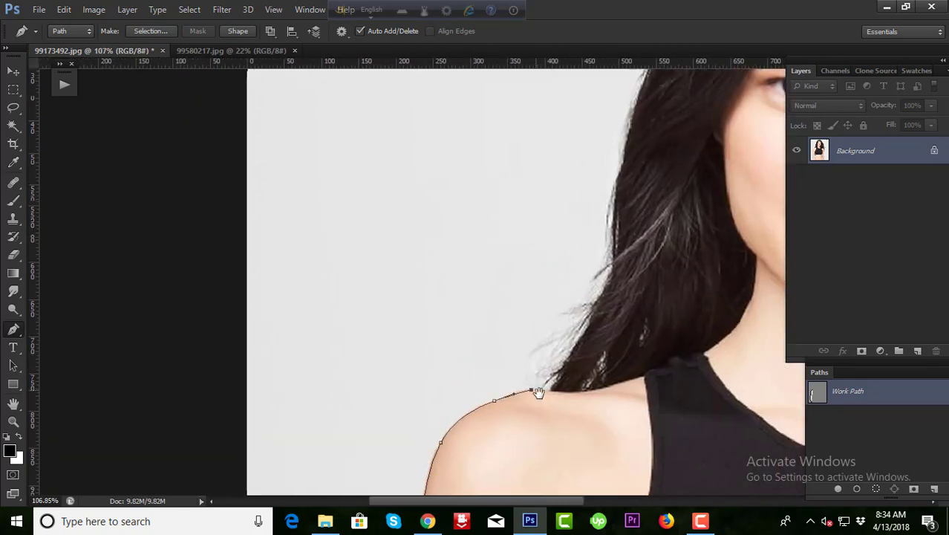
click(528, 349)
Trace the path up the hair's outer edge and across the top of the head.
mouse_move(553, 273)
mouse_down()
mouse_move(555, 260)
mouse_move(473, 417)
mouse_up()
click(496, 332)
click(554, 261)
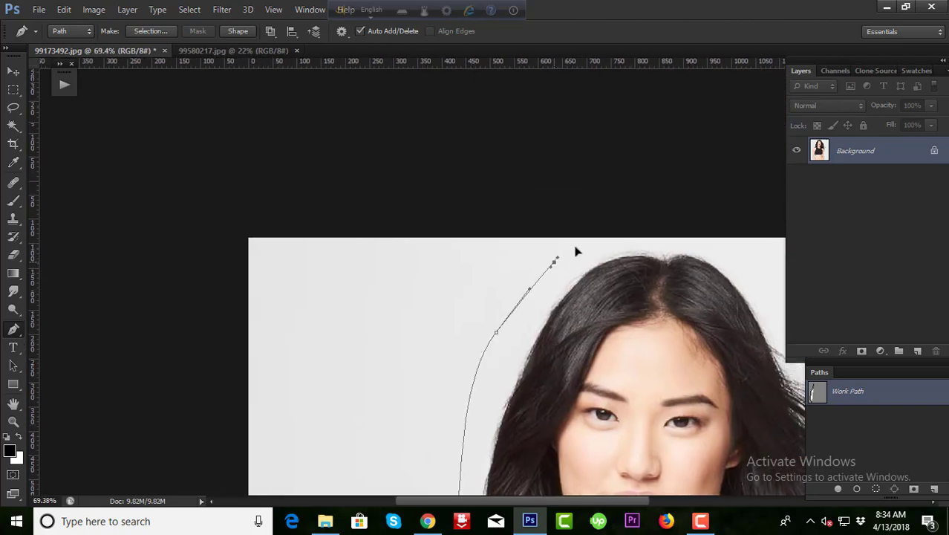
drag(598, 242, 629, 240)
mouse_move(729, 239)
mouse_down()
mouse_move(754, 251)
mouse_move(418, 197)
mouse_up()
Bring the path down the right side of the flowing hair to the shoulder.
click(473, 261)
click(532, 323)
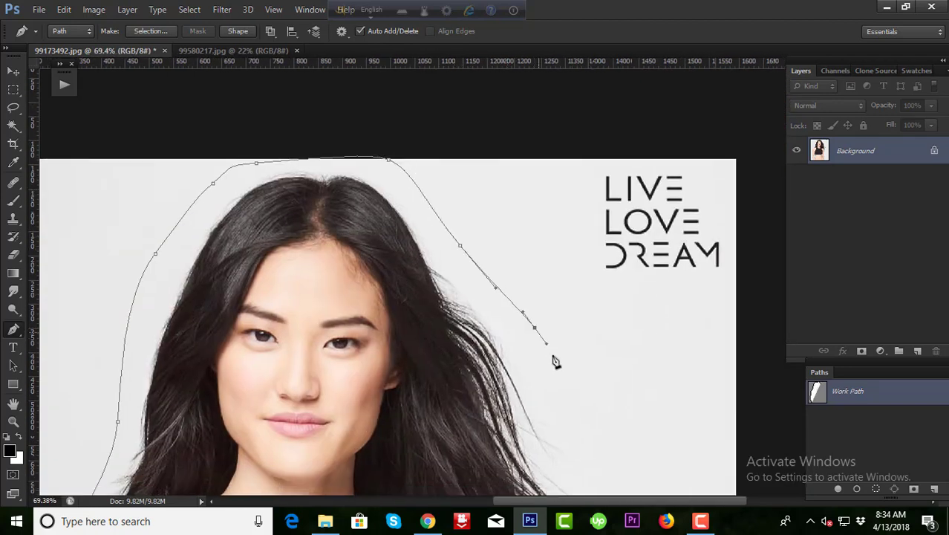
drag(555, 360, 492, 148)
click(494, 167)
click(520, 222)
click(577, 334)
Extend the path down the outer edge of the other arm toward the forearm.
scroll(520, 271, up, 1)
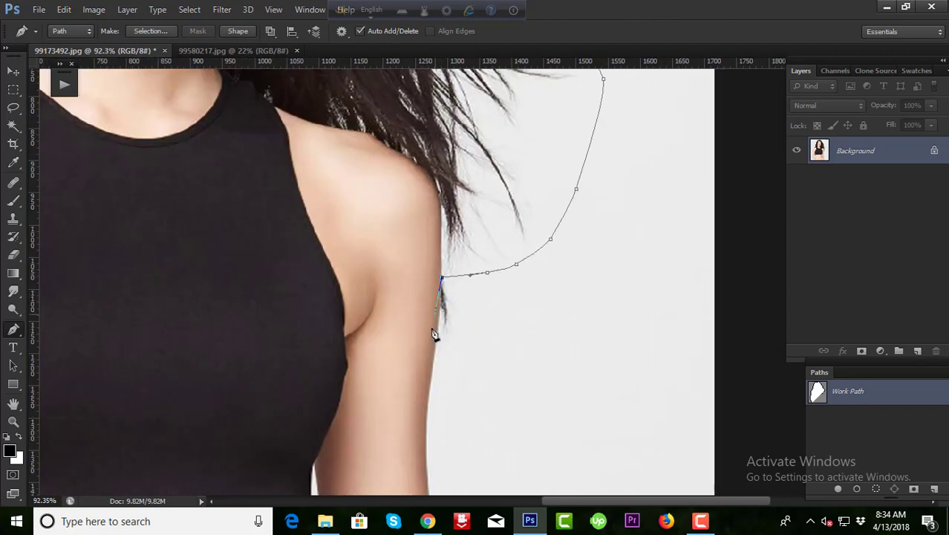
drag(434, 334, 456, 223)
scroll(456, 223, up, 1)
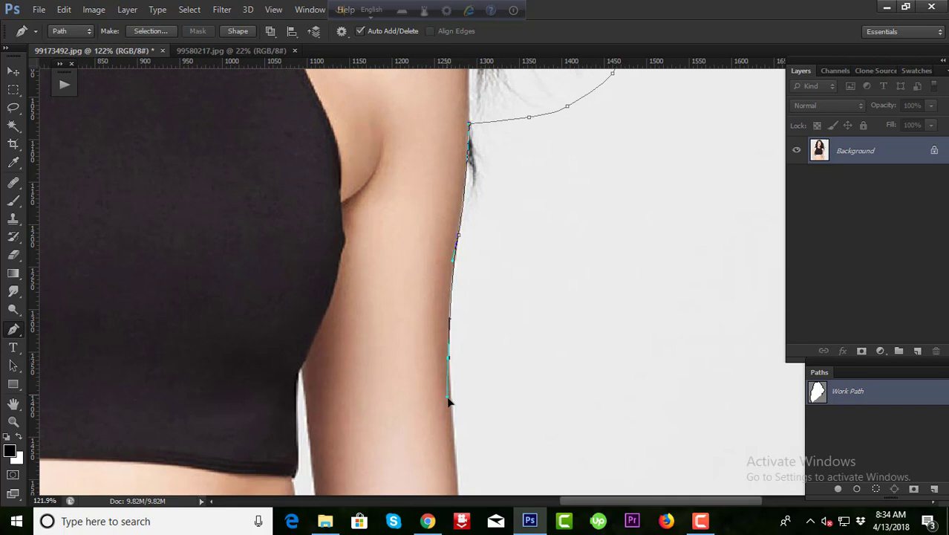
drag(453, 423, 468, 249)
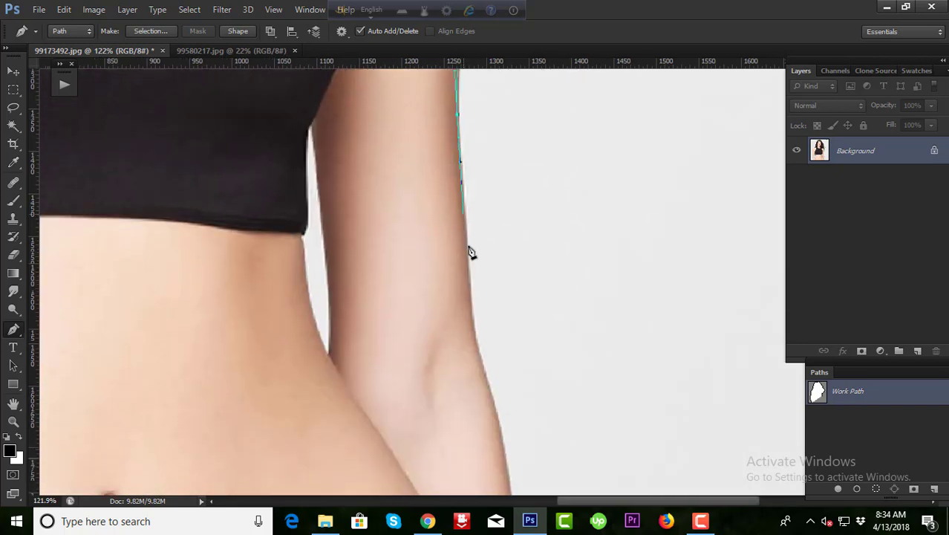
scroll(470, 259, up, 1)
click(478, 355)
click(486, 387)
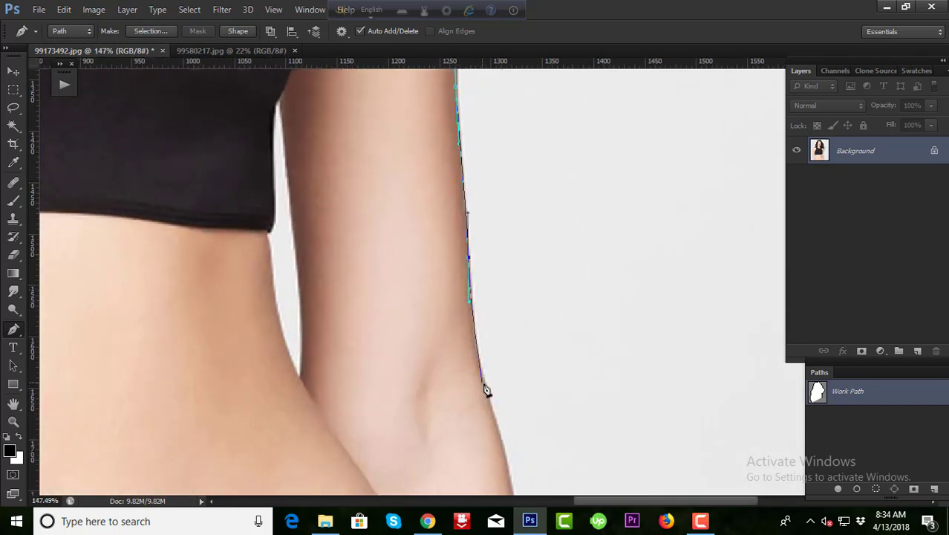
click(494, 419)
drag(495, 436, 452, 143)
drag(479, 226, 476, 264)
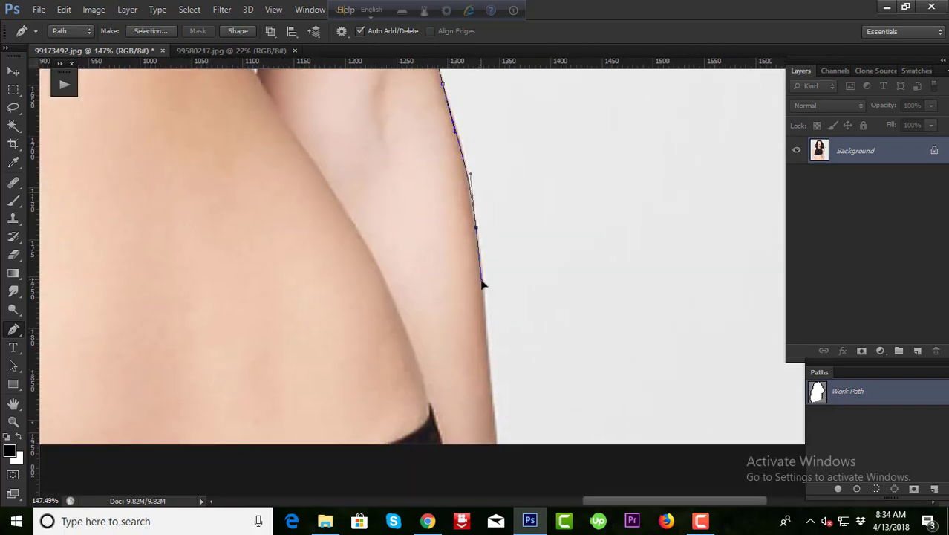
Carry the path past the photo's bottom edge and add a curved anchor on the arm edge.
click(499, 455)
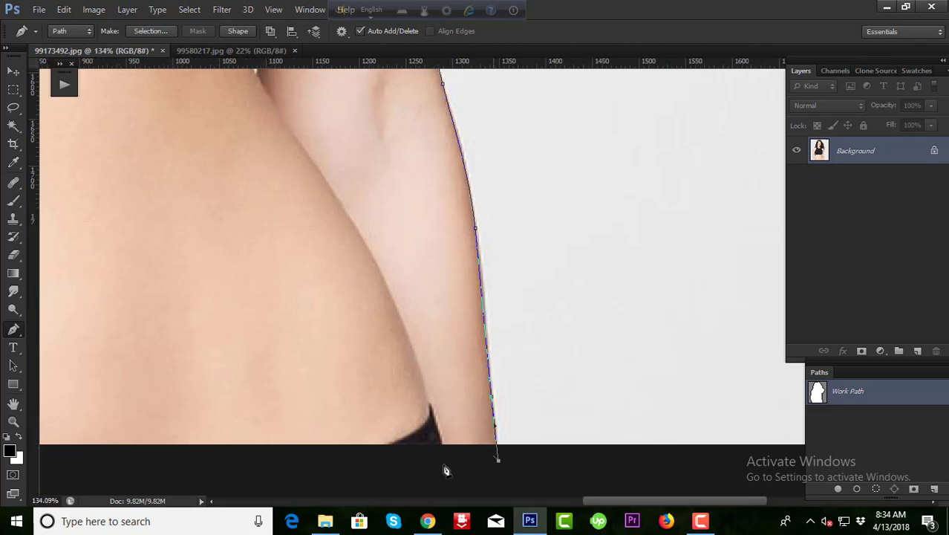
scroll(520, 431, down, 3)
scroll(451, 401, left, 5)
scroll(372, 399, left, 1)
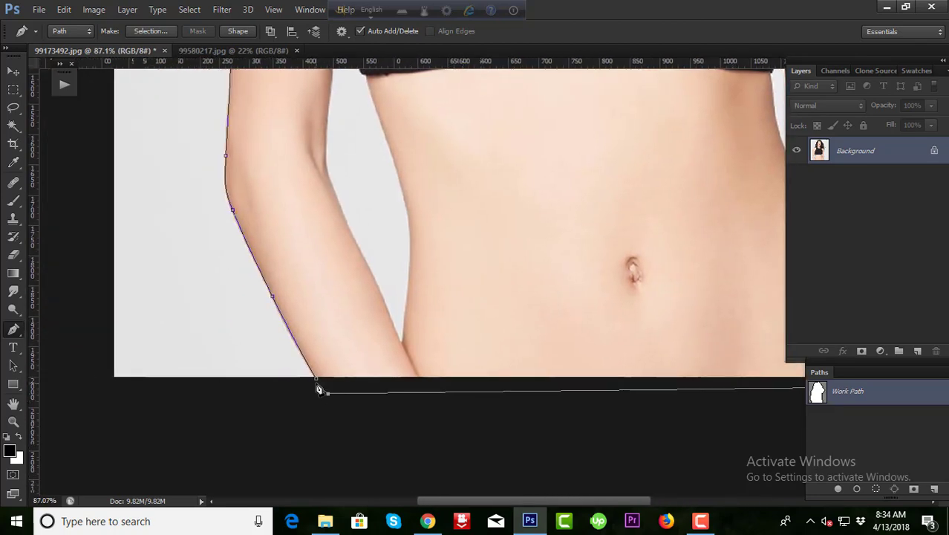
scroll(363, 380, up, 3)
scroll(386, 342, up, 3)
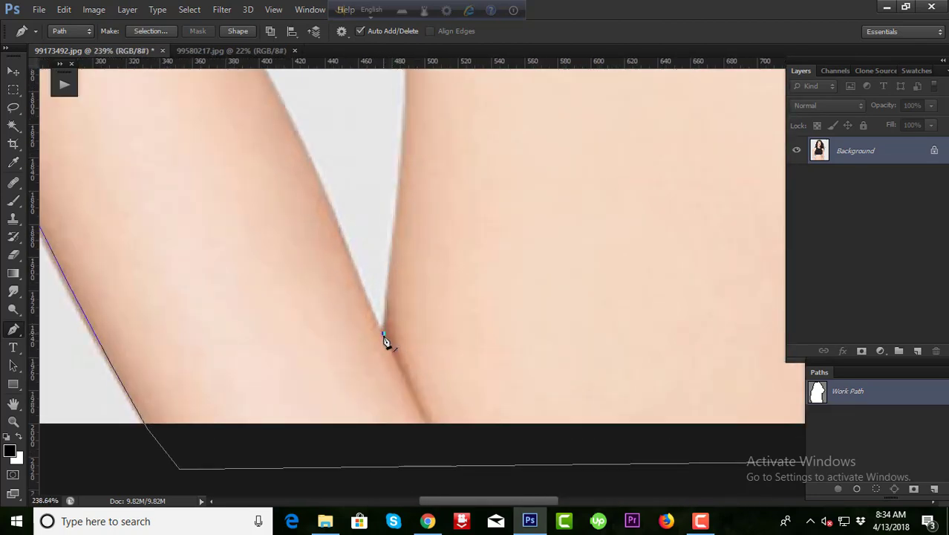
scroll(487, 382, down, 2)
scroll(494, 376, down, 1)
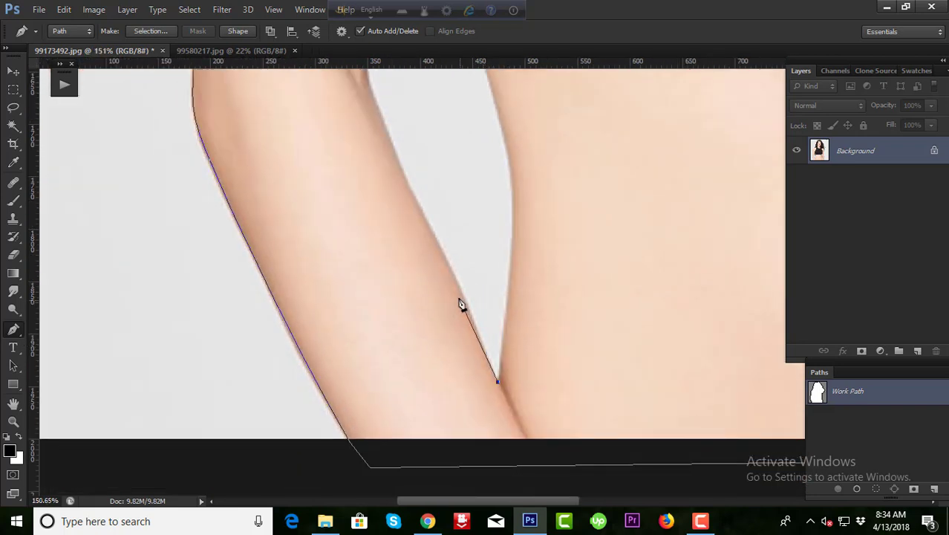
mouse_move(452, 272)
mouse_down()
mouse_move(420, 211)
mouse_move(454, 318)
mouse_up()
Curve the path up the inner arm edge toward the clothing.
scroll(423, 252, up, 1)
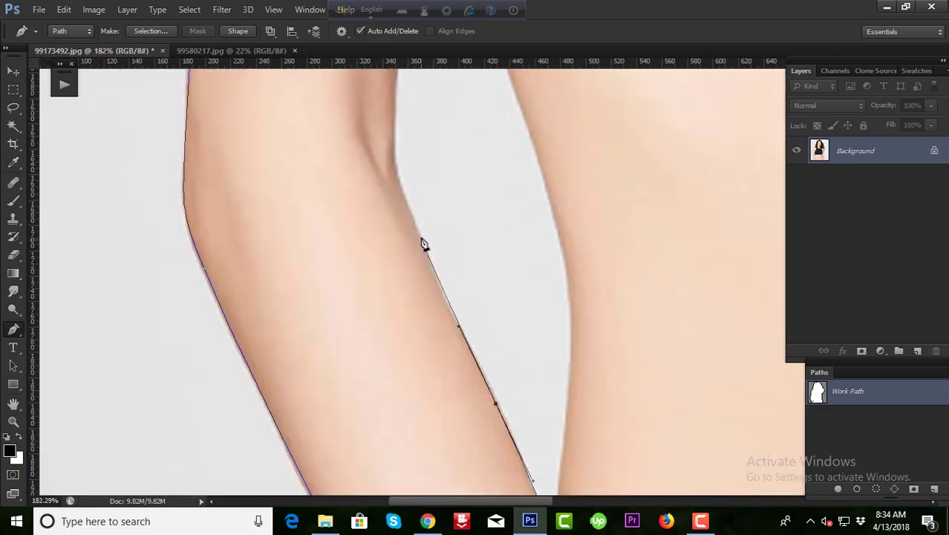
drag(420, 236, 405, 198)
scroll(407, 199, up, 2)
scroll(423, 319, up, 1)
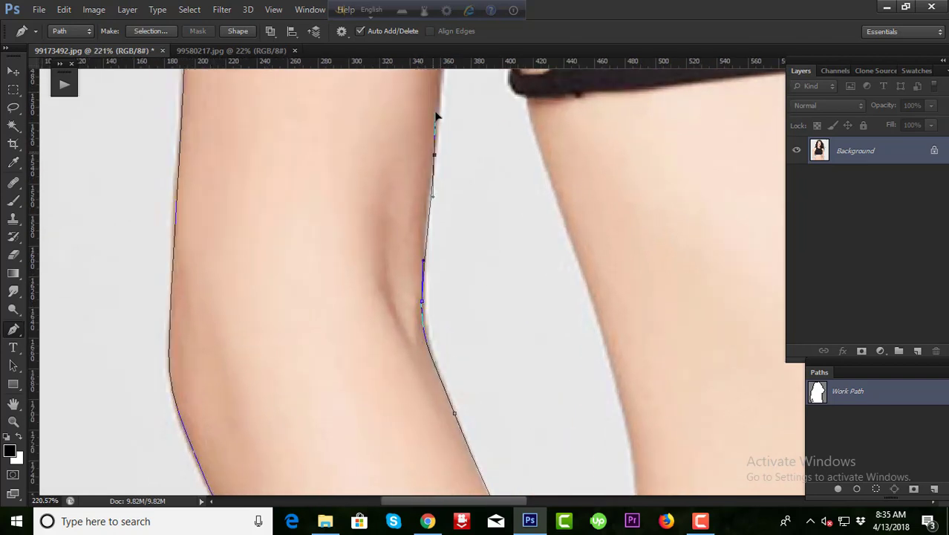
mouse_move(424, 266)
mouse_down()
mouse_move(442, 102)
mouse_move(430, 375)
mouse_up()
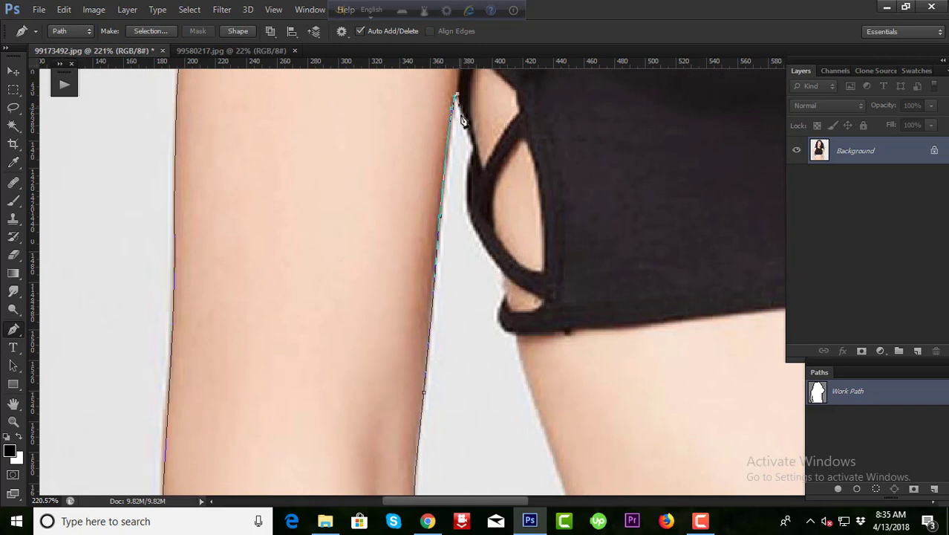
Place anchors at the strap's bottom and just below it on the laced top.
scroll(476, 164, up, 2)
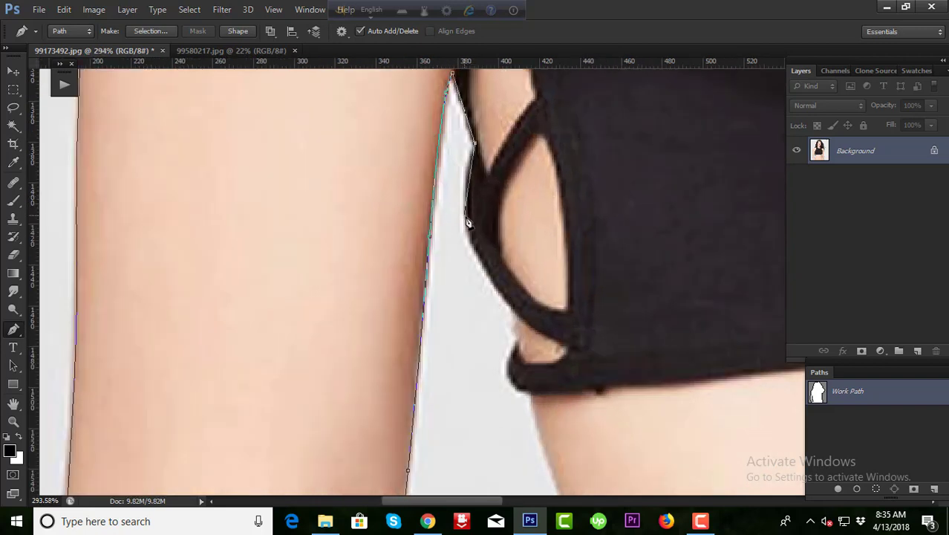
click(518, 343)
scroll(518, 343, up, 1)
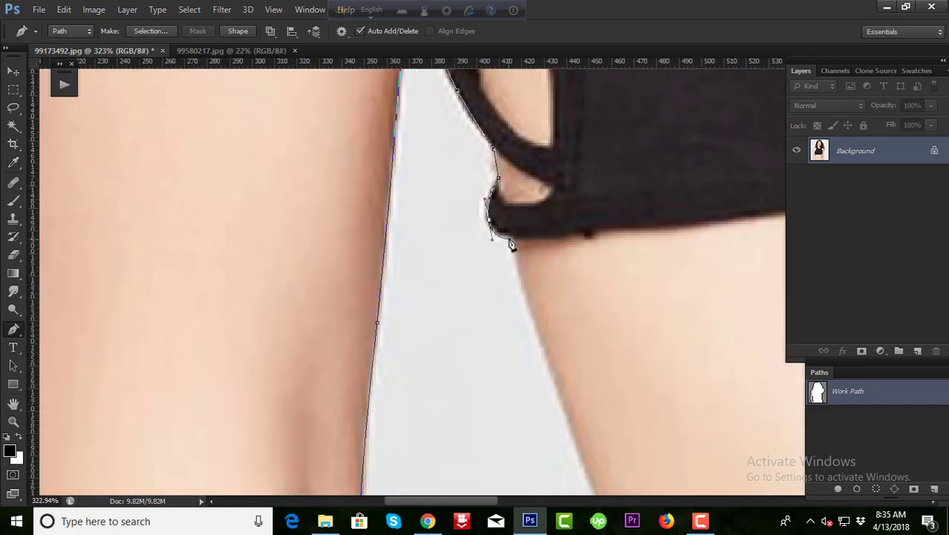
click(520, 289)
scroll(529, 312, down, 2)
scroll(529, 312, up, 1)
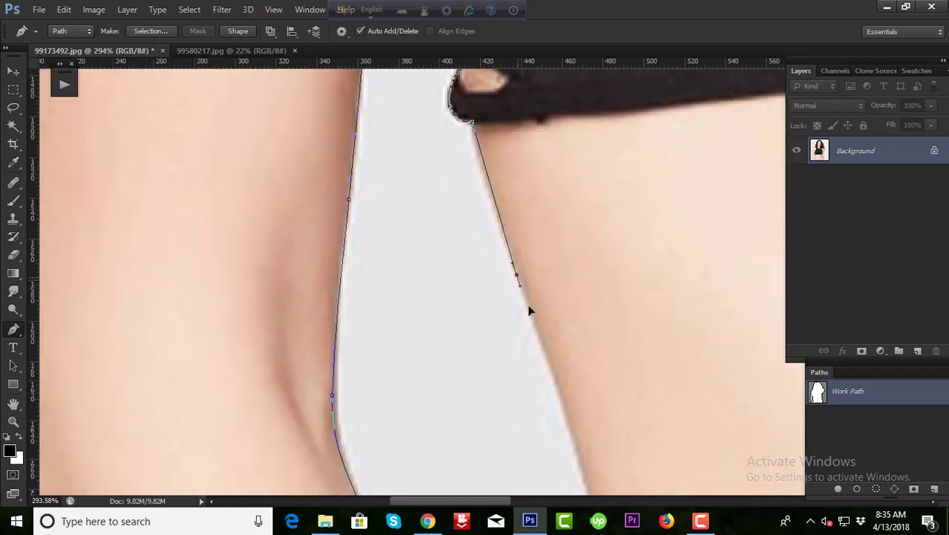
Trace the body edge below the top with curved anchors down toward the arm.
click(540, 349)
scroll(540, 349, down, 5)
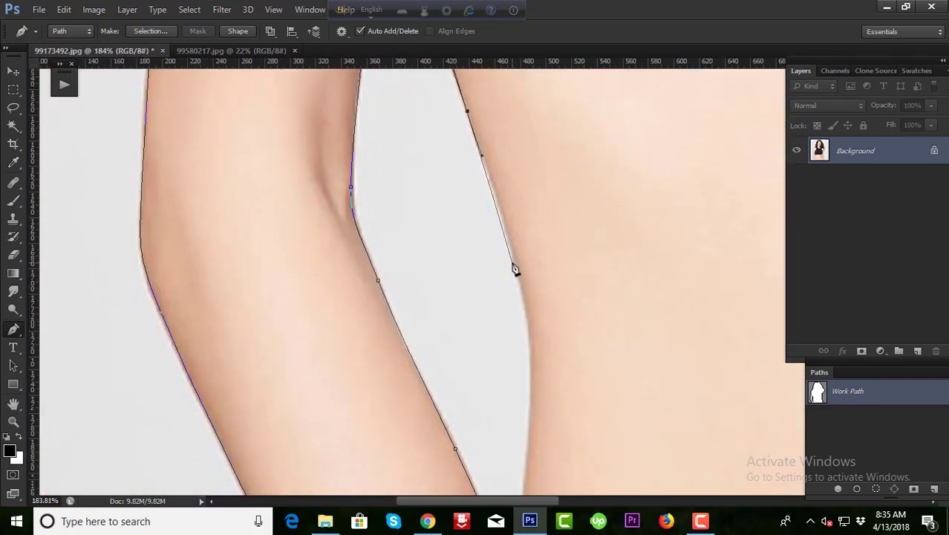
drag(509, 244, 528, 297)
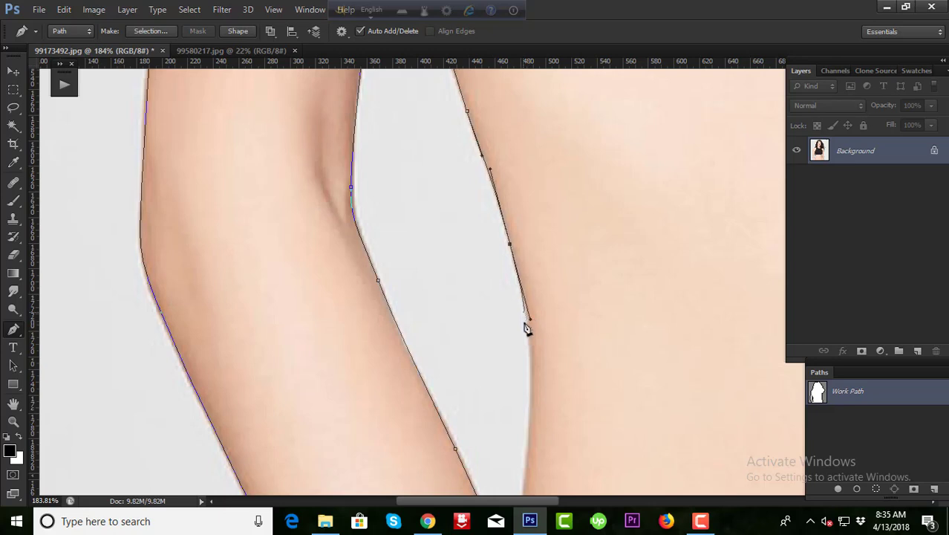
drag(531, 408, 529, 438)
scroll(527, 445, down, 3)
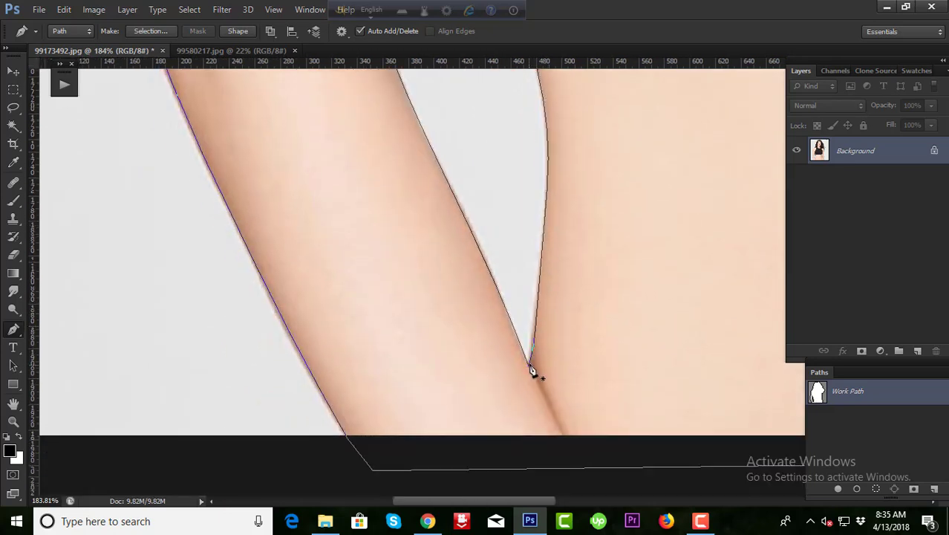
Add anchors up the narrow waist edge between the torso and arm.
scroll(532, 371, down, 3)
scroll(446, 401, down, 2)
scroll(446, 361, up, 3)
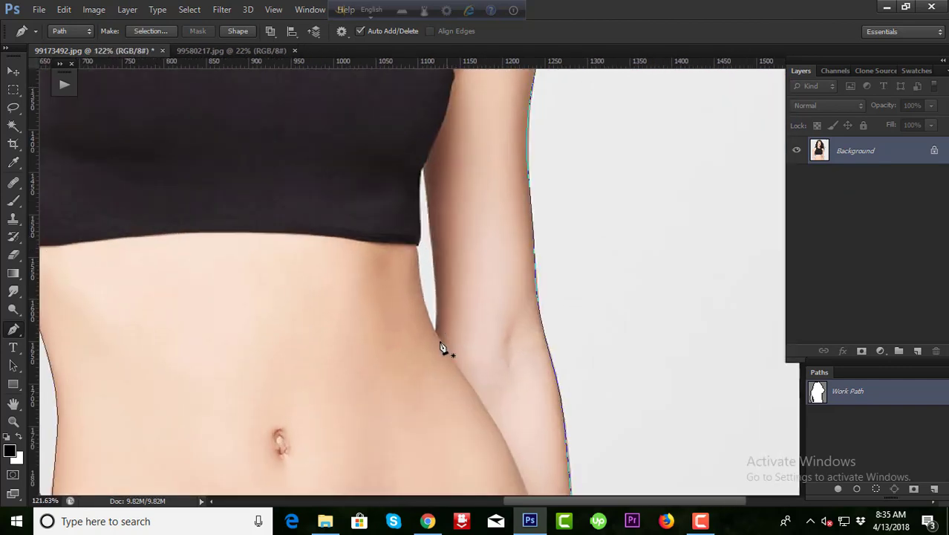
scroll(442, 347, up, 3)
drag(405, 314, 466, 402)
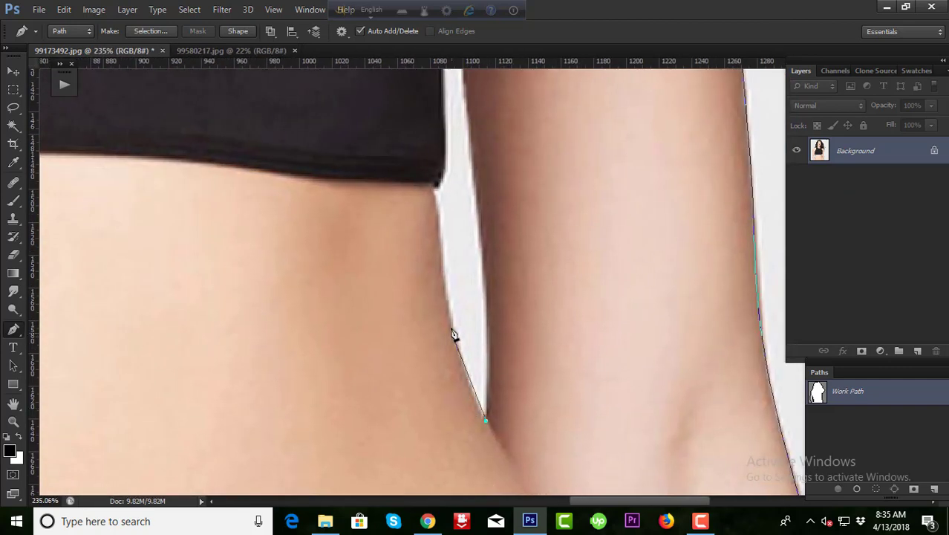
click(438, 266)
click(436, 194)
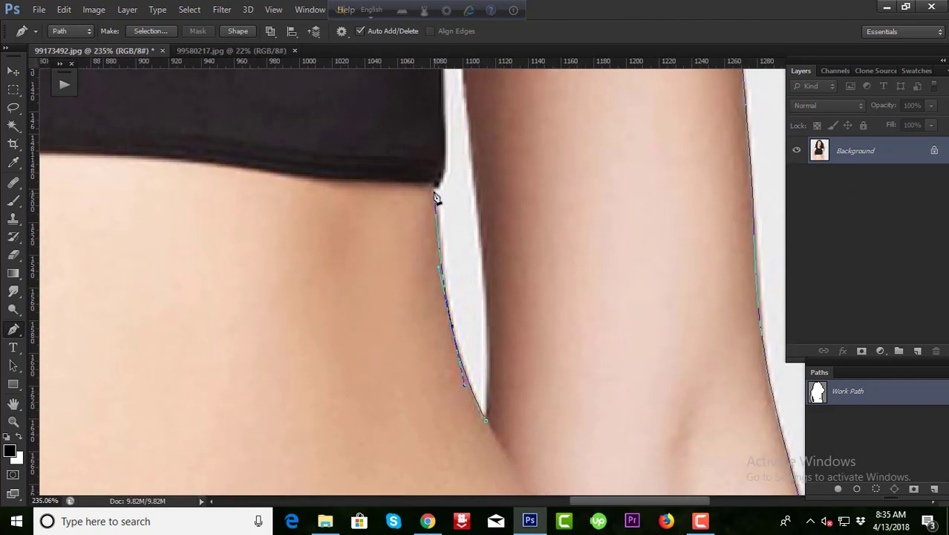
drag(437, 197, 437, 325)
click(441, 280)
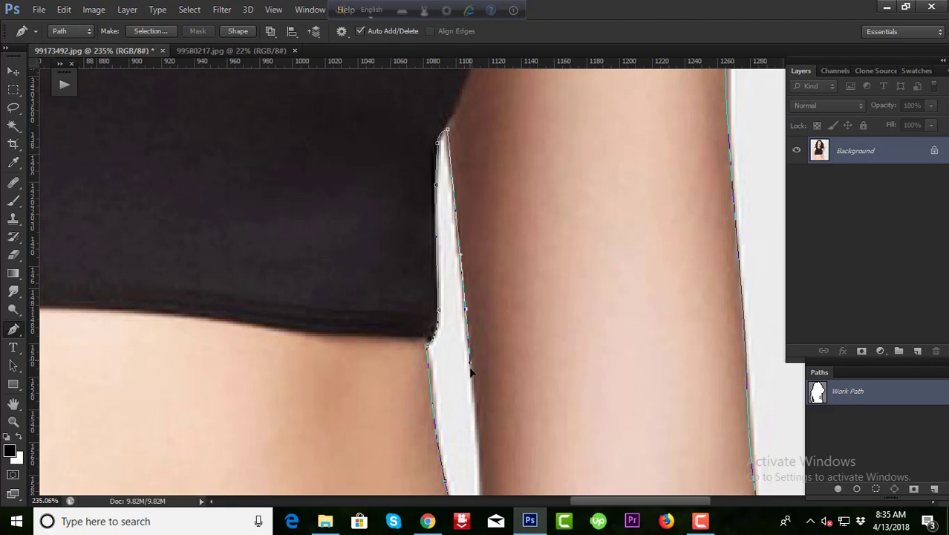
Close the path at its starting anchor and zoom out to see the whole figure.
drag(483, 387, 453, 227)
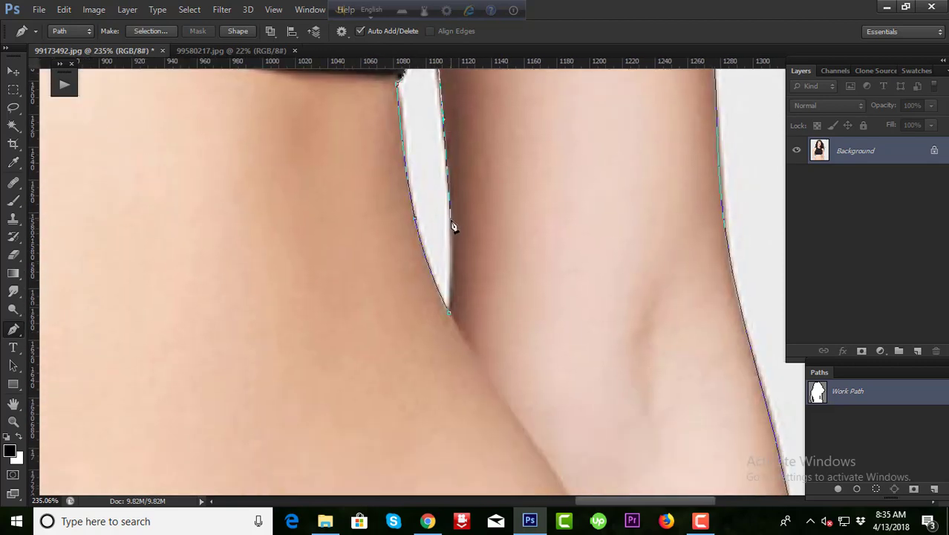
click(448, 312)
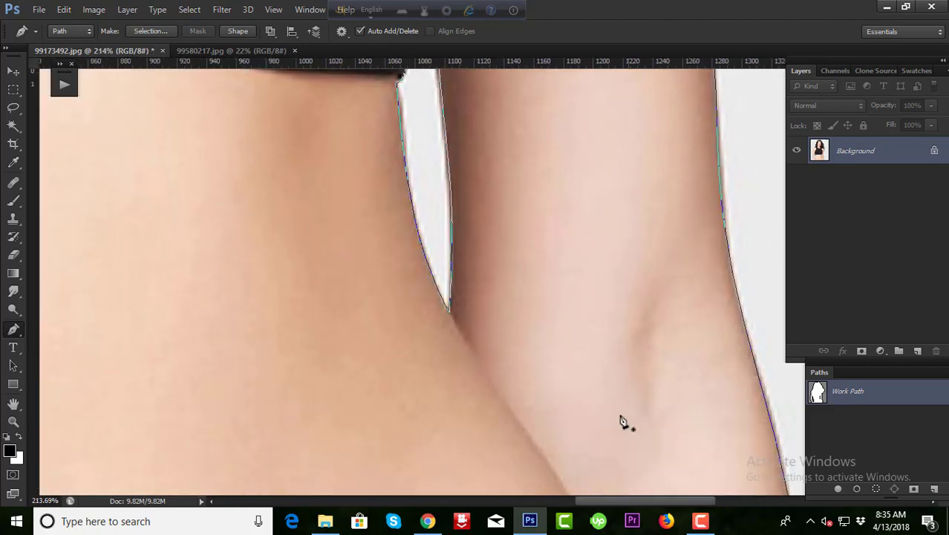
scroll(626, 422, down, 3)
scroll(546, 397, down, 3)
scroll(671, 424, down, 2)
Turn the closed path into a selection and feather it.
scroll(701, 395, down, 2)
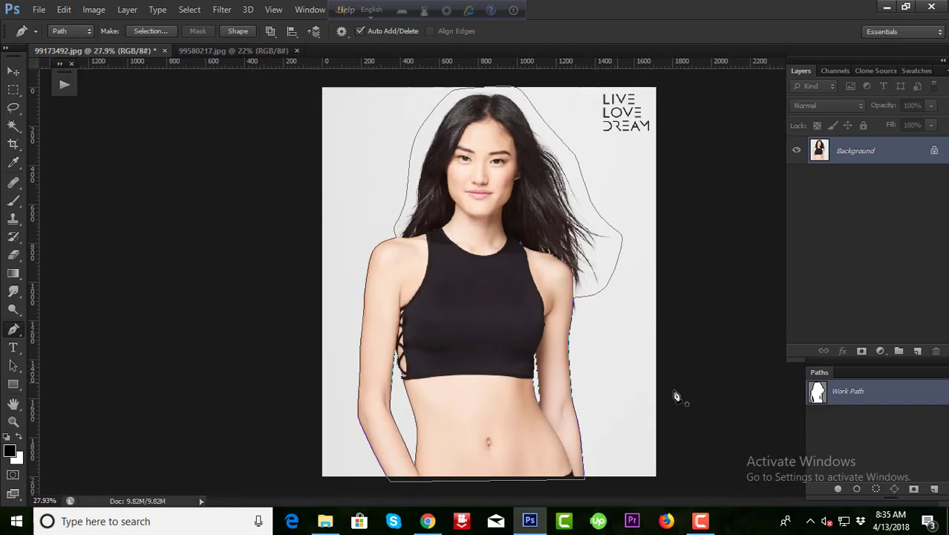
ctrl+click(817, 394)
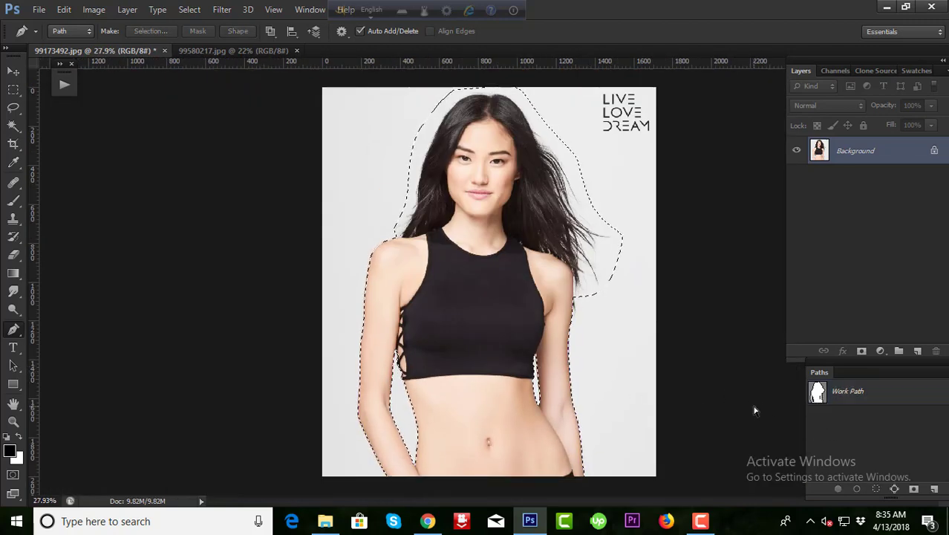
key(shift+F6)
key(Return)
Copy the model onto new layers, move Layer 1 copy below Layer 1 and fill it black.
key(ctrl+j)
key(ctrl+j)
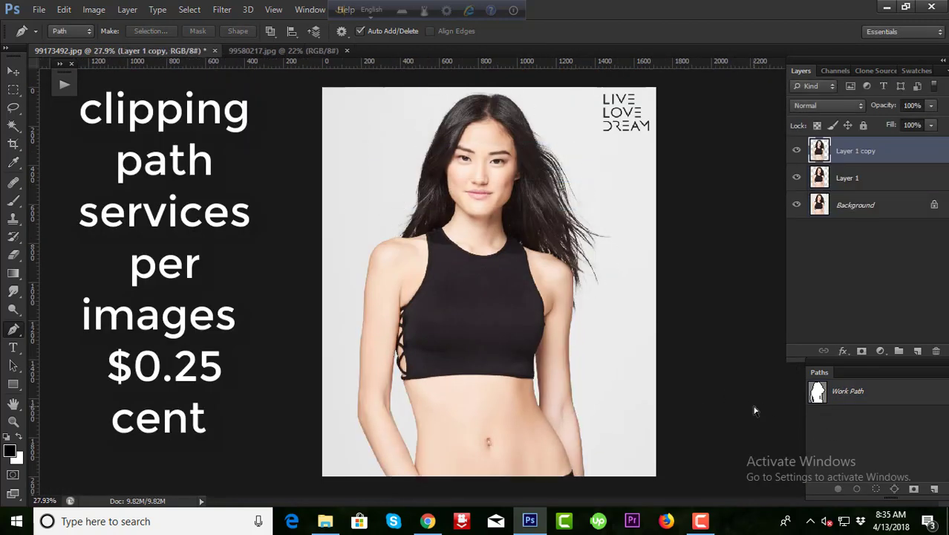
key(ctrl+bracketleft)
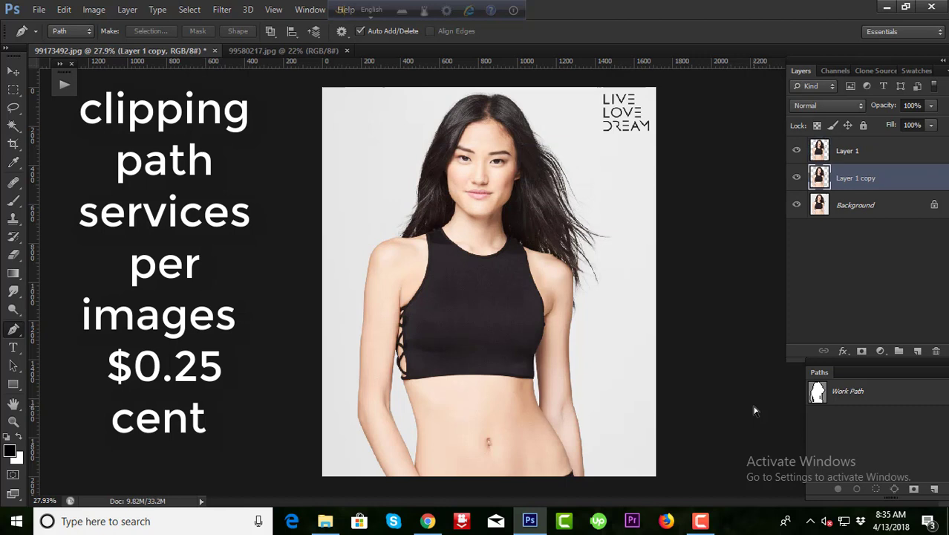
key(alt+BackSpace)
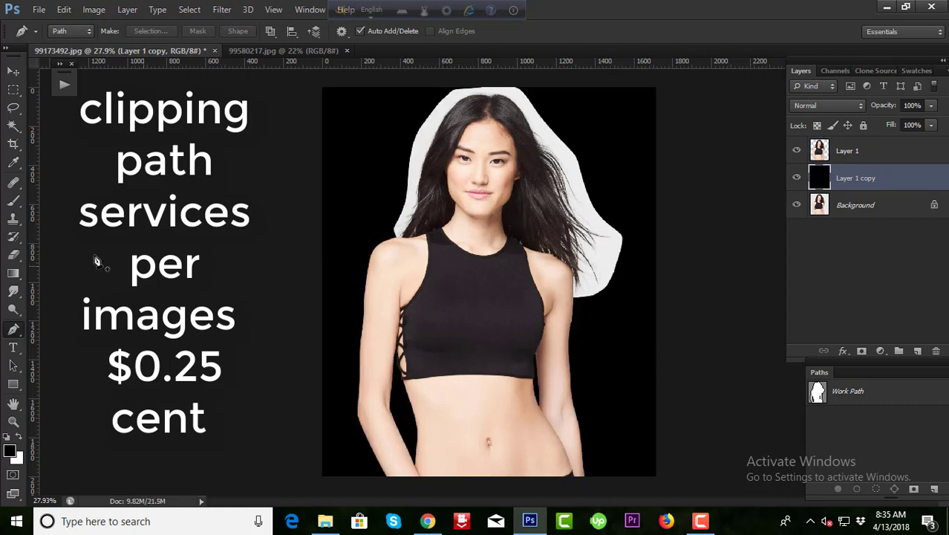
Pick the Background Eraser on Layer 1 with a smaller brush for hair work.
click(14, 255)
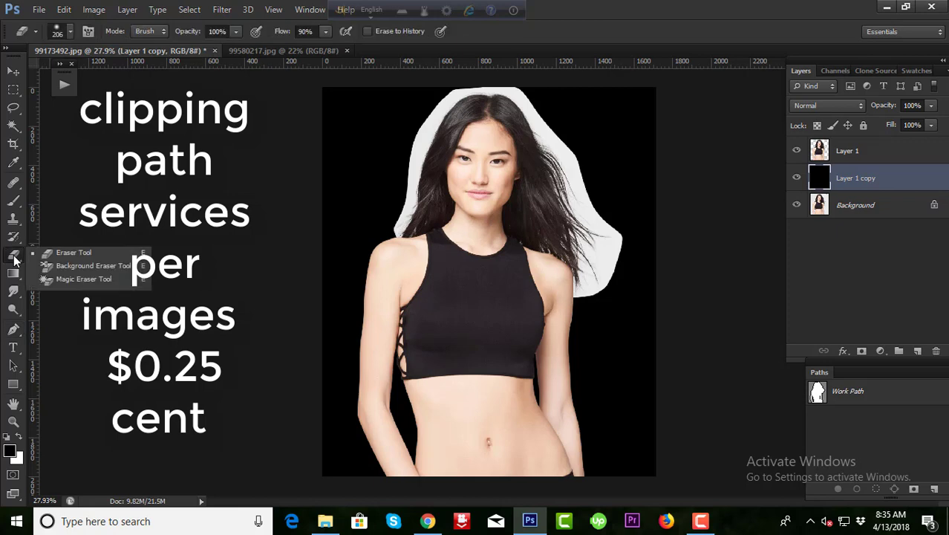
click(75, 265)
scroll(427, 200, up, 2)
scroll(427, 201, up, 2)
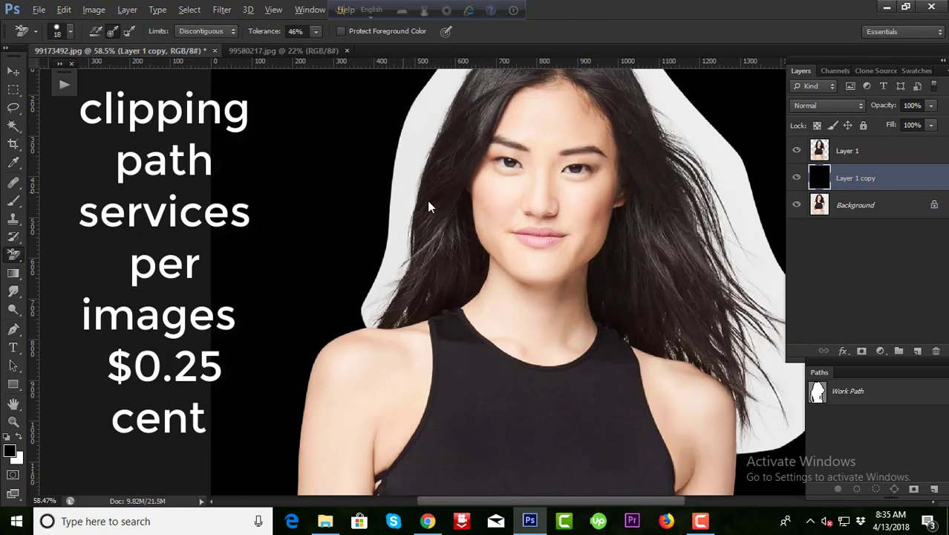
click(887, 154)
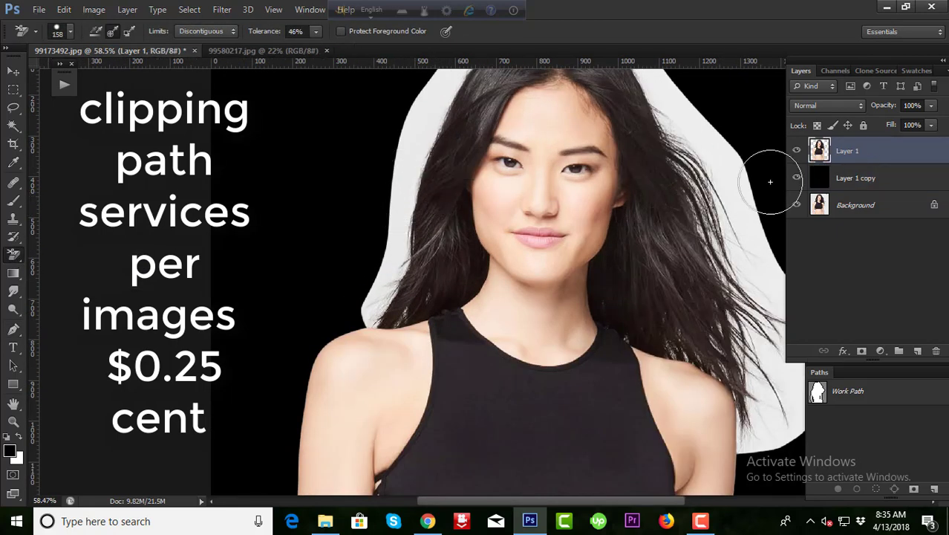
drag(427, 219, 413, 218)
Erase the pale background along the hair's left edge, lowering the eraser tolerance.
scroll(387, 262, up, 3)
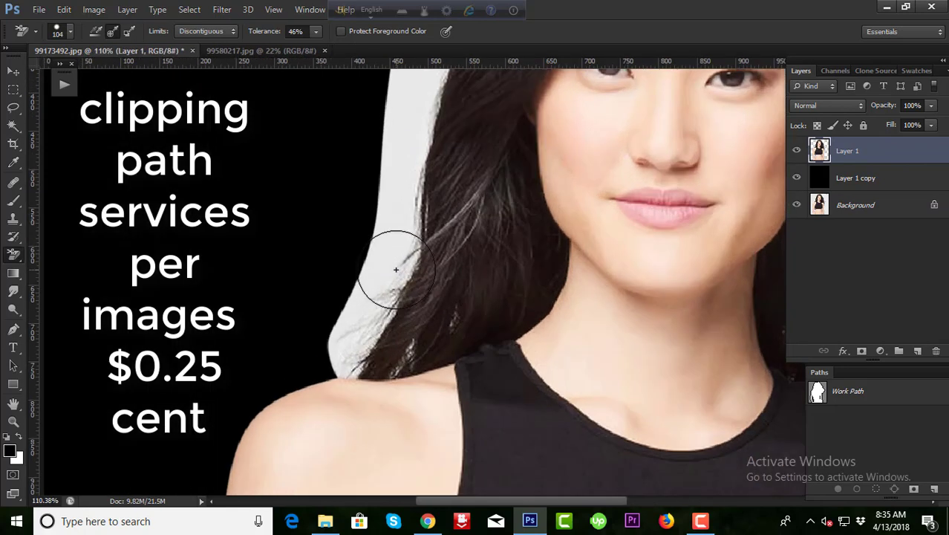
drag(387, 262, 347, 326)
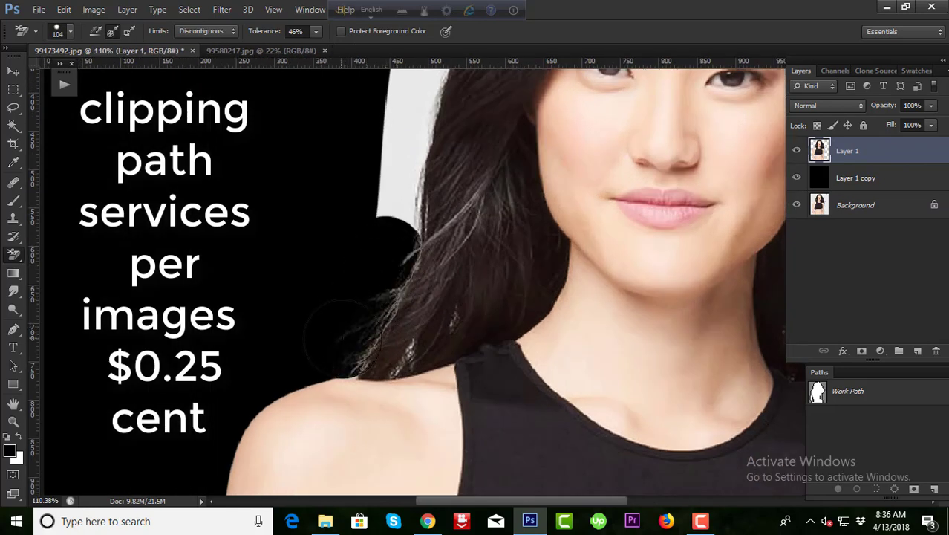
drag(361, 300, 390, 236)
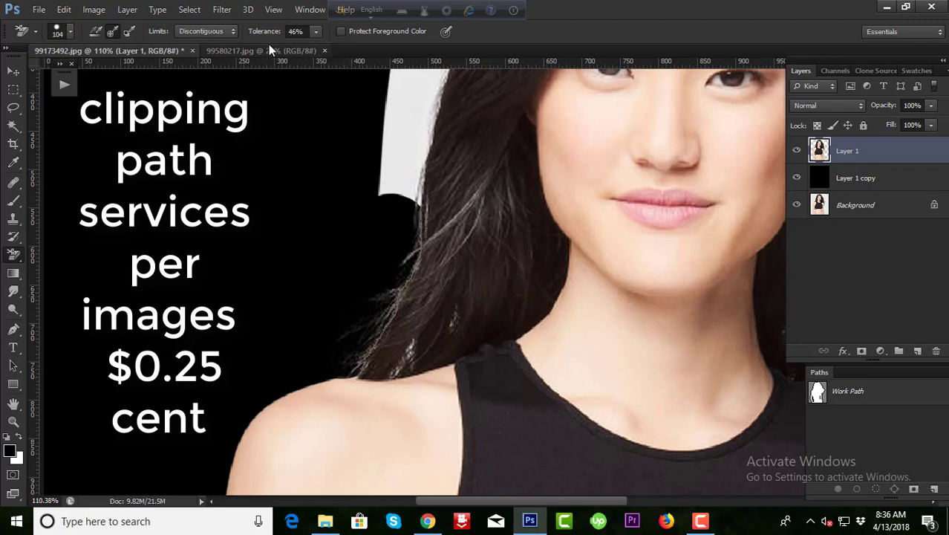
drag(266, 34, 263, 34)
scroll(394, 286, down, 2)
mouse_move(393, 285)
mouse_down()
mouse_move(398, 223)
mouse_move(395, 293)
mouse_up()
mouse_move(398, 233)
mouse_down()
mouse_move(440, 132)
mouse_move(430, 179)
mouse_up()
Erase the remaining white along the top, right side and lower edge of the hair.
scroll(390, 278, right, 3)
scroll(390, 278, up, 3)
scroll(371, 222, up, 2)
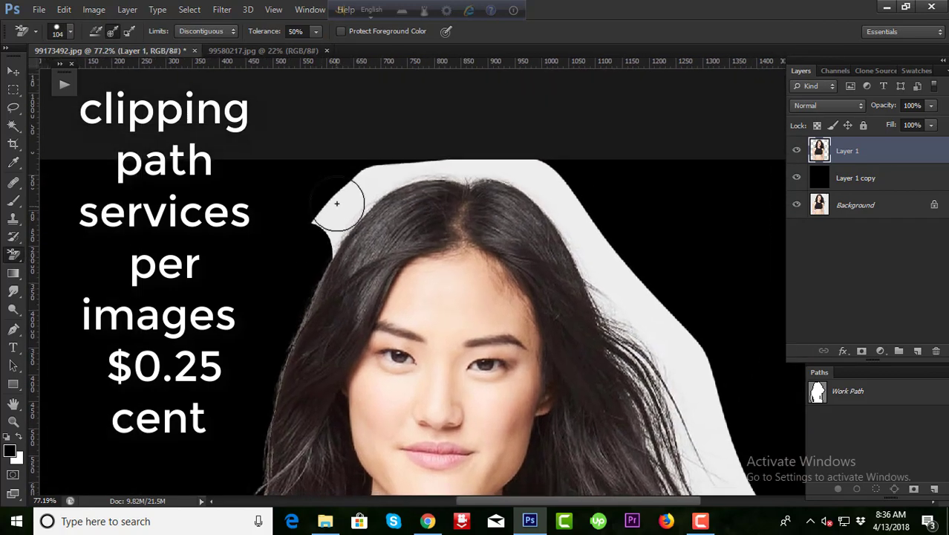
mouse_move(354, 187)
mouse_down()
mouse_move(479, 175)
mouse_move(541, 181)
mouse_move(629, 308)
mouse_move(539, 164)
mouse_move(583, 206)
mouse_move(555, 162)
mouse_up()
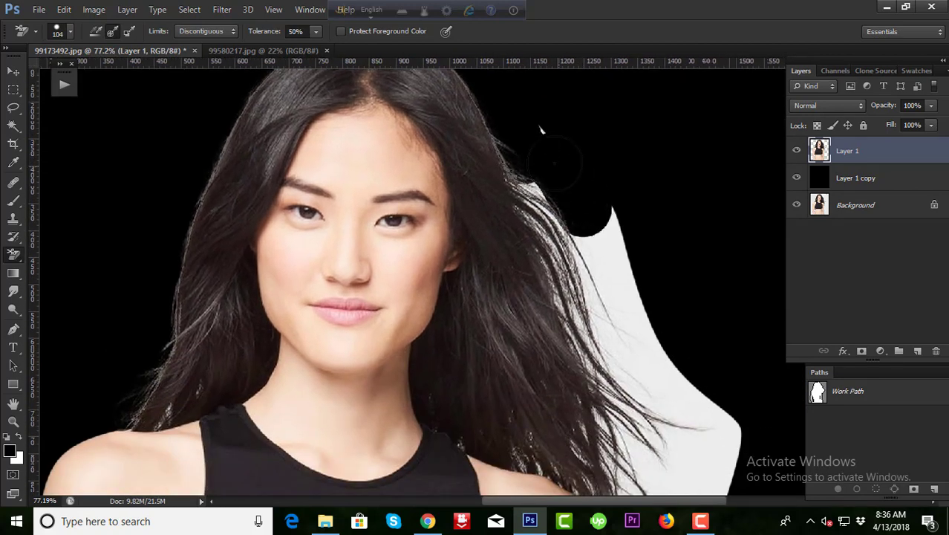
mouse_move(540, 126)
mouse_down()
mouse_move(549, 245)
mouse_move(617, 364)
mouse_move(606, 202)
mouse_move(639, 371)
mouse_move(595, 390)
mouse_move(527, 159)
mouse_up()
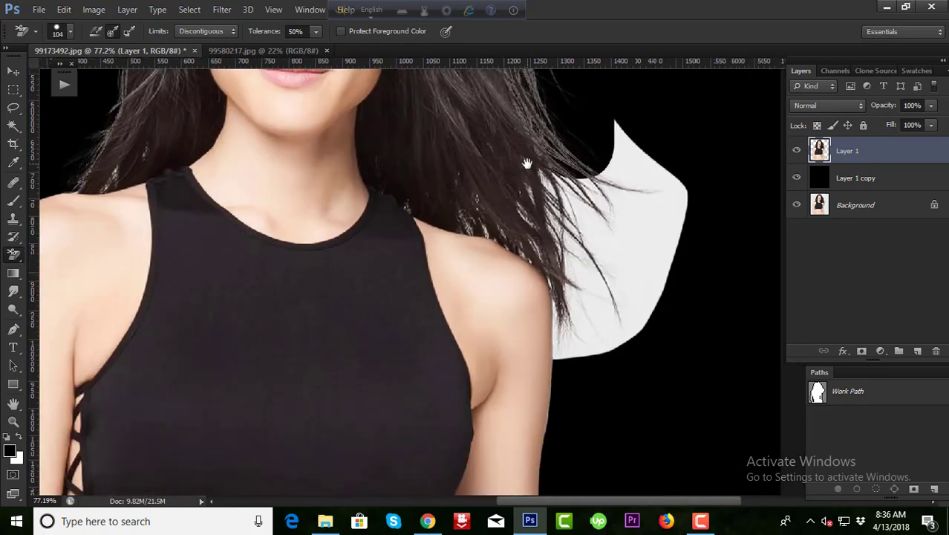
click(616, 328)
mouse_move(616, 328)
mouse_down()
mouse_move(587, 343)
mouse_move(571, 320)
mouse_move(563, 259)
mouse_move(527, 225)
mouse_move(587, 252)
mouse_move(614, 280)
mouse_move(586, 223)
mouse_move(600, 183)
mouse_move(636, 301)
mouse_move(636, 196)
mouse_move(620, 130)
mouse_move(672, 177)
mouse_move(652, 295)
mouse_move(656, 172)
mouse_up()
scroll(609, 228, down, 5)
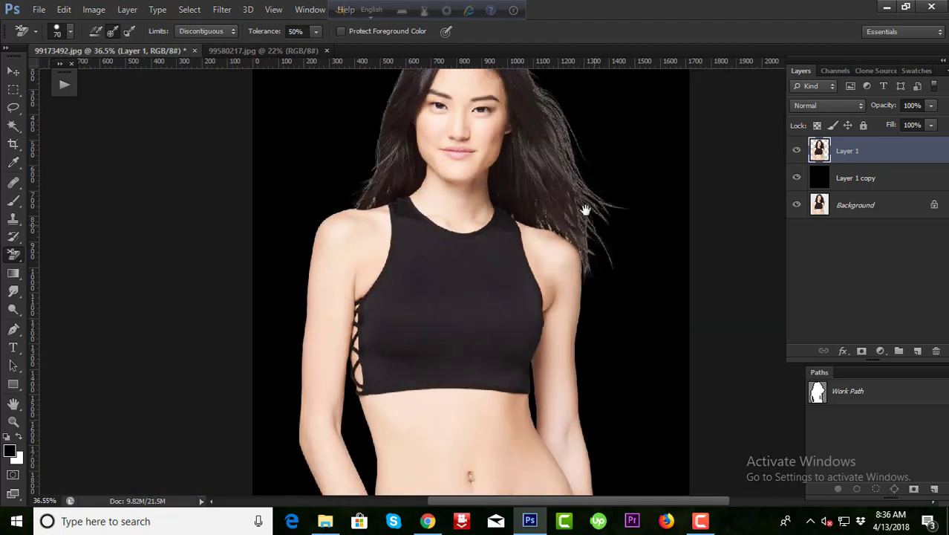
scroll(587, 223, down, 1)
scroll(762, 208, down, 1)
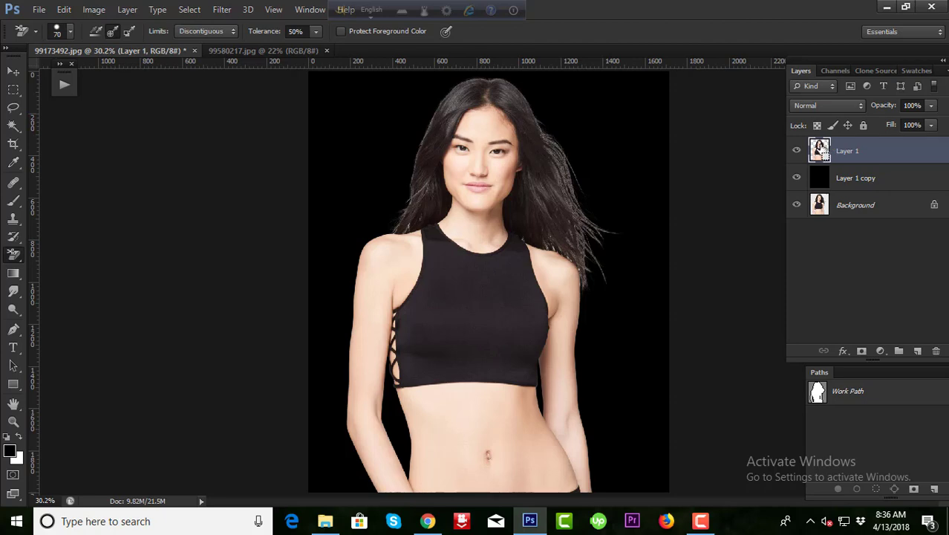
Load Layer 1's outline as a selection and switch to the plain Eraser tool.
ctrl+click(820, 151)
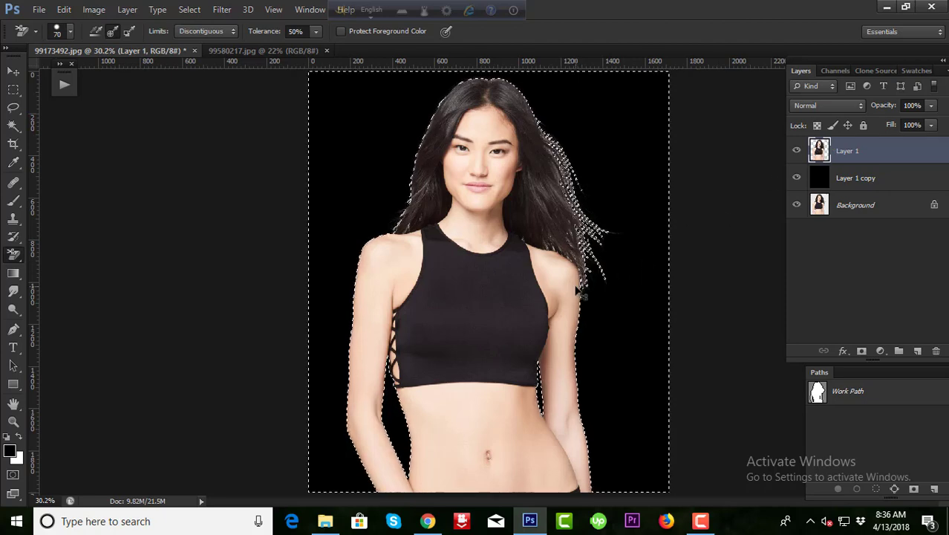
right_click(13, 254)
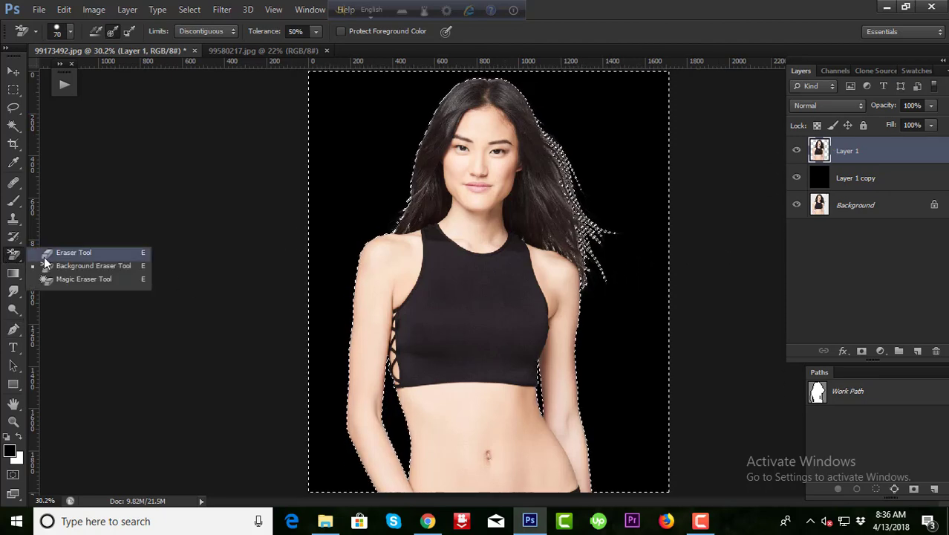
click(46, 254)
Zoom out and start a crop of the whole image with Layer 1 copy active.
scroll(352, 186, up, 3)
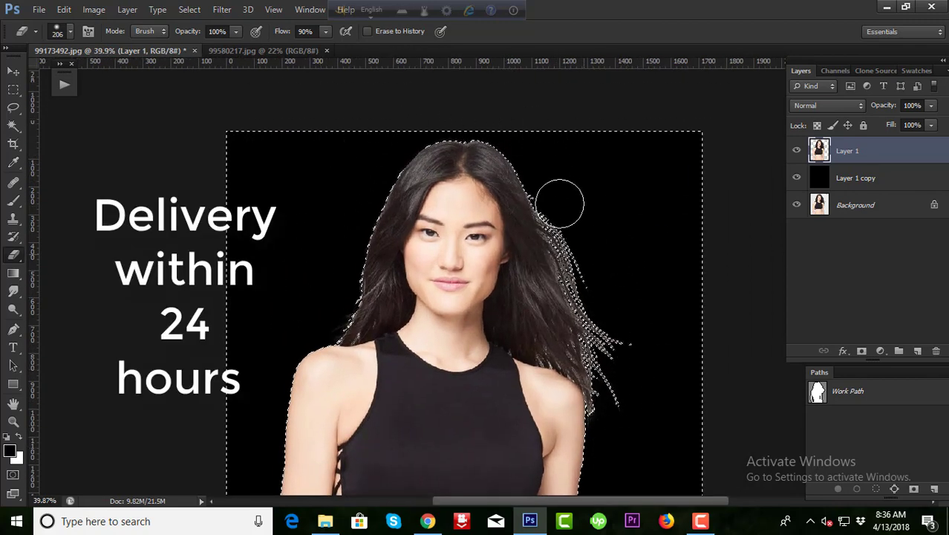
scroll(311, 234, down, 3)
scroll(630, 219, down, 2)
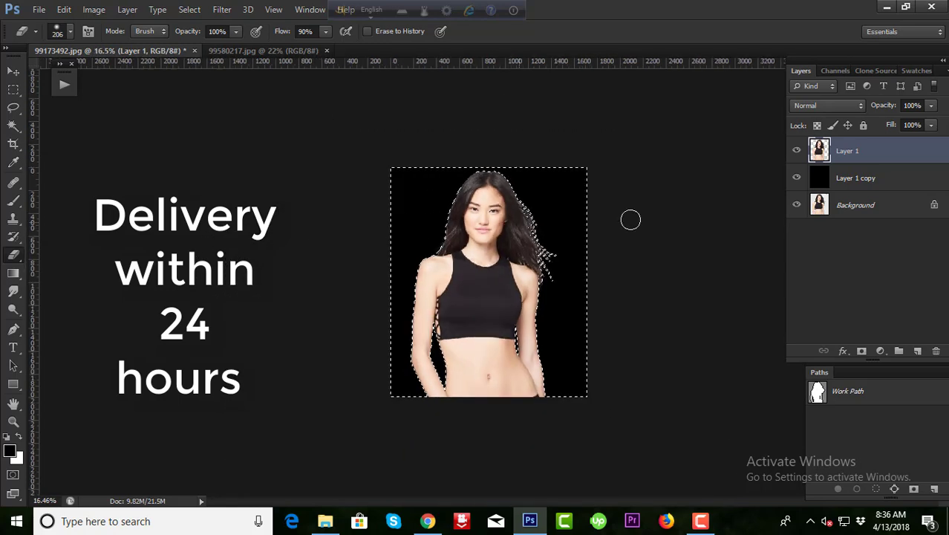
key(c)
click(903, 184)
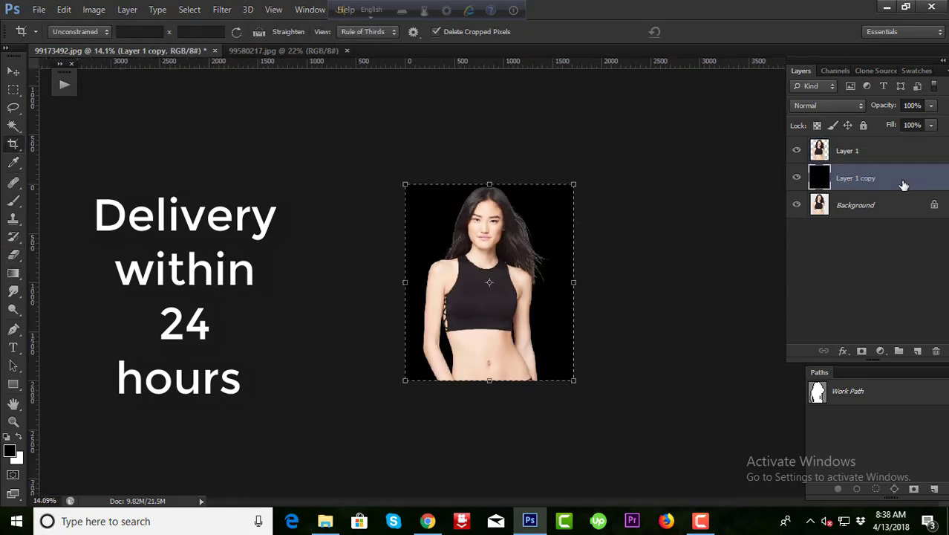
Fill the backing layer white, crop the canvas wider to the right, and select both layers.
key(ctrl+BackSpace)
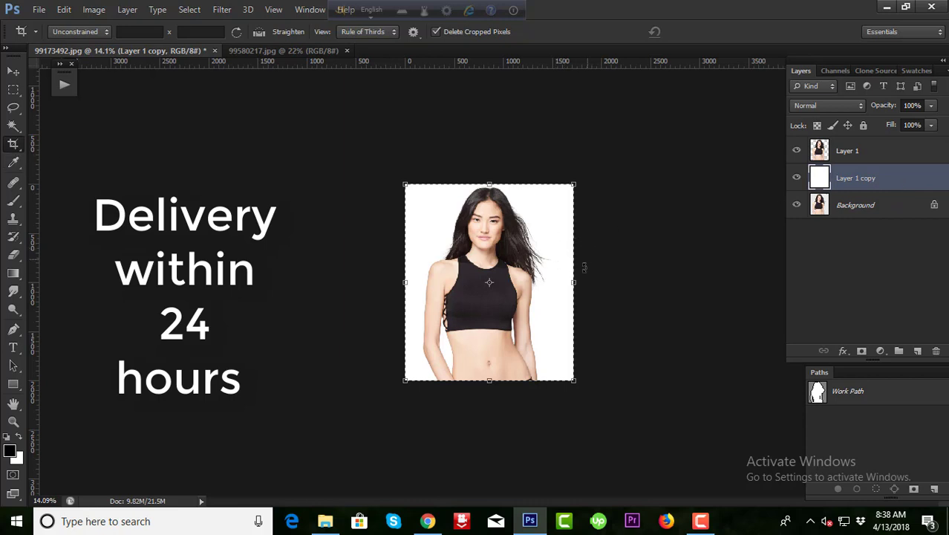
drag(574, 282, 745, 283)
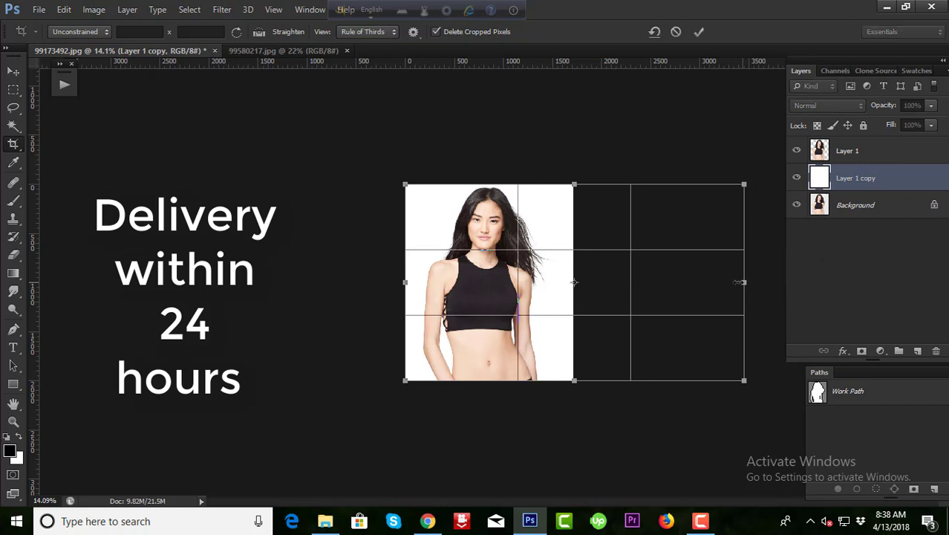
key(Return)
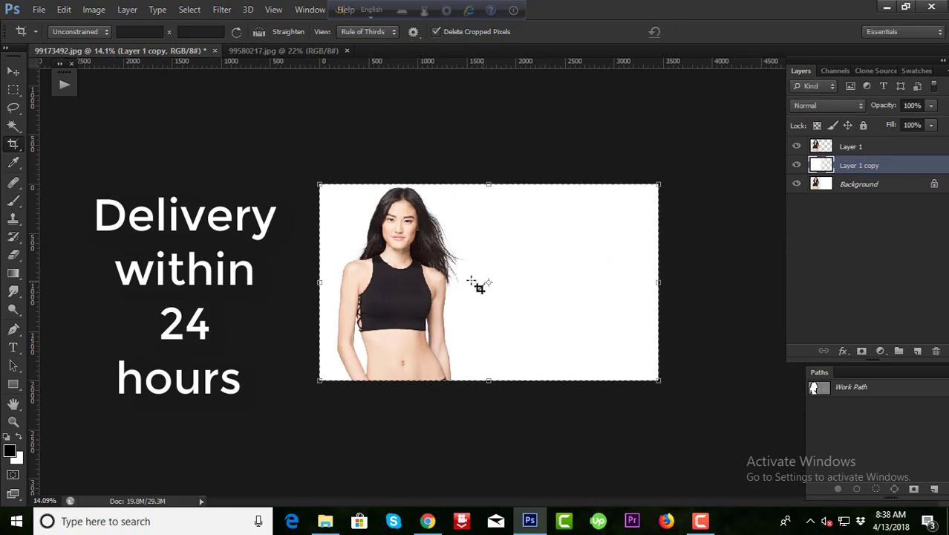
ctrl+click(868, 148)
Move Layer 1 and its white backing to the canvas's right half and zoom in to compare.
key(v)
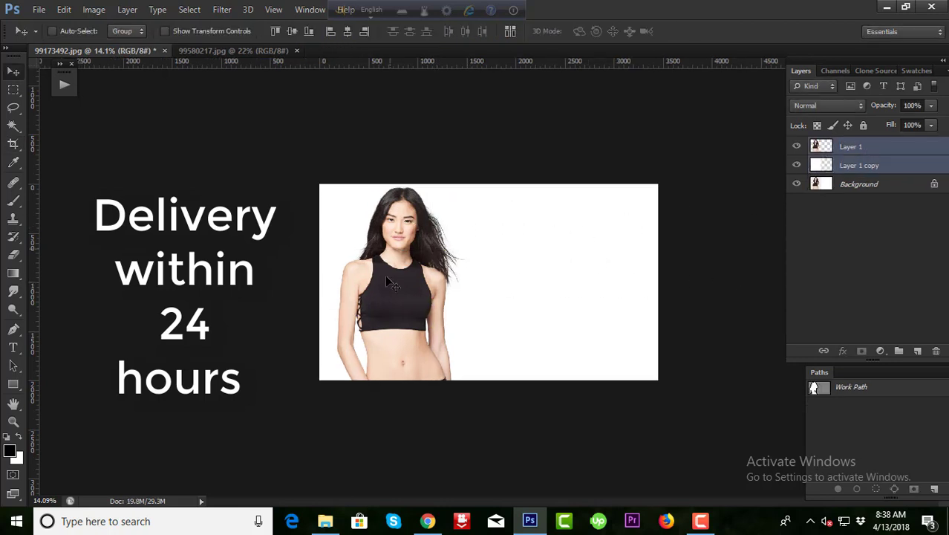
drag(396, 294, 563, 294)
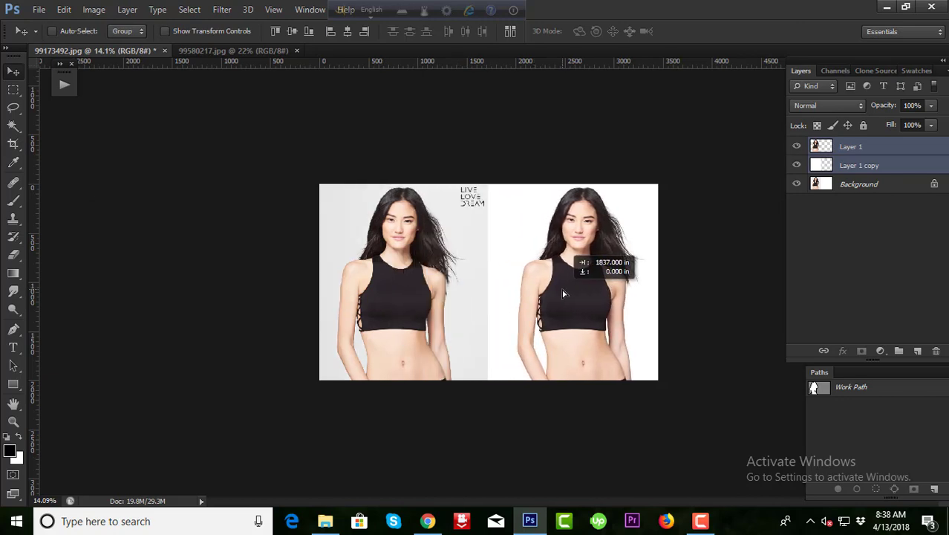
key(ctrl+plus)
key(ctrl+plus)
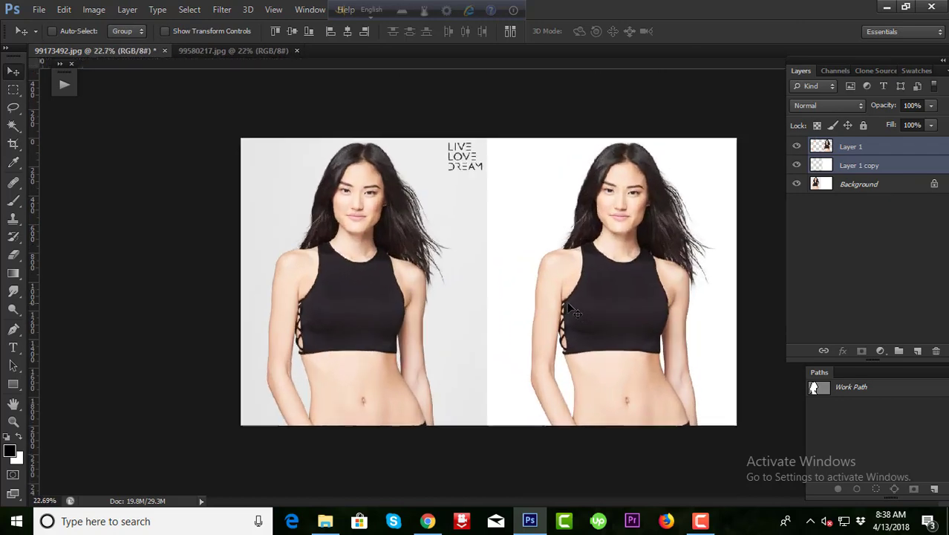
scroll(563, 300, up, 1)
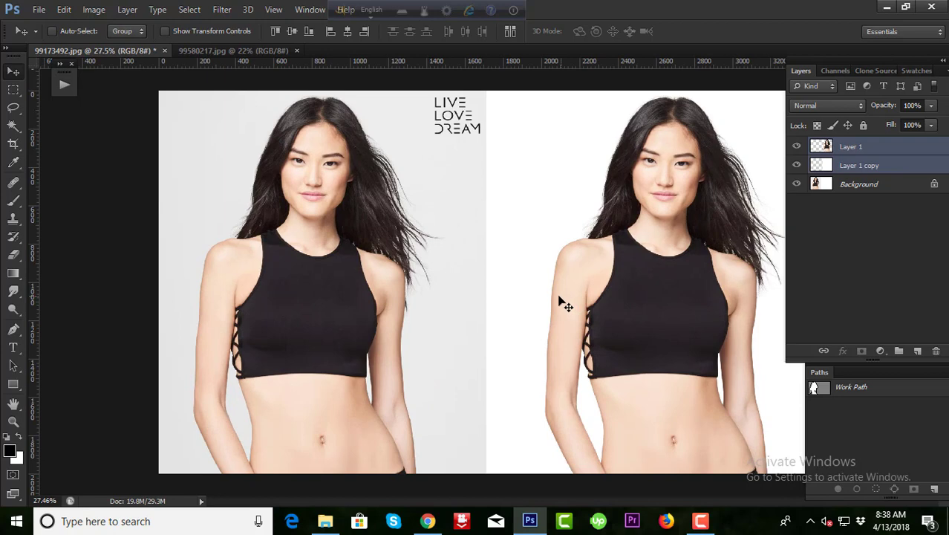
scroll(563, 305, down, 4)
scroll(613, 267, up, 1)
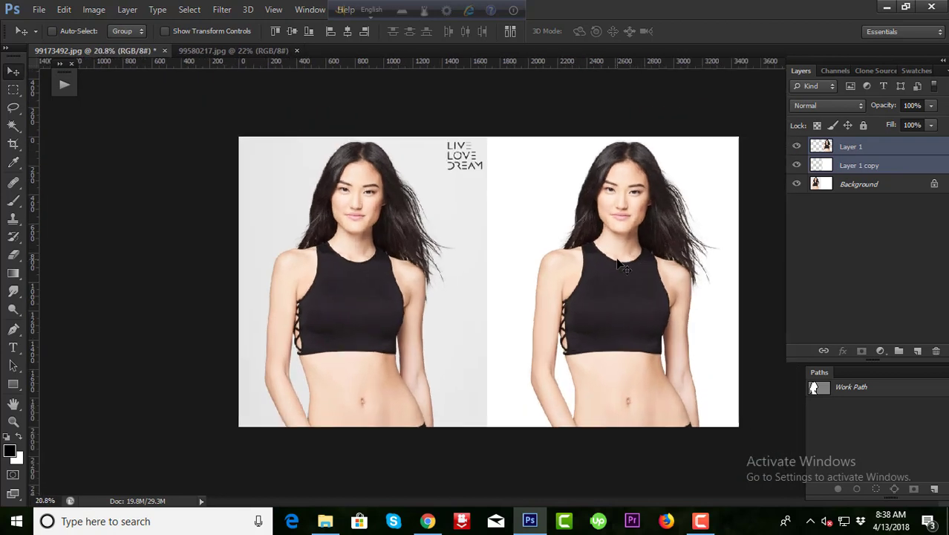
scroll(619, 269, down, 2)
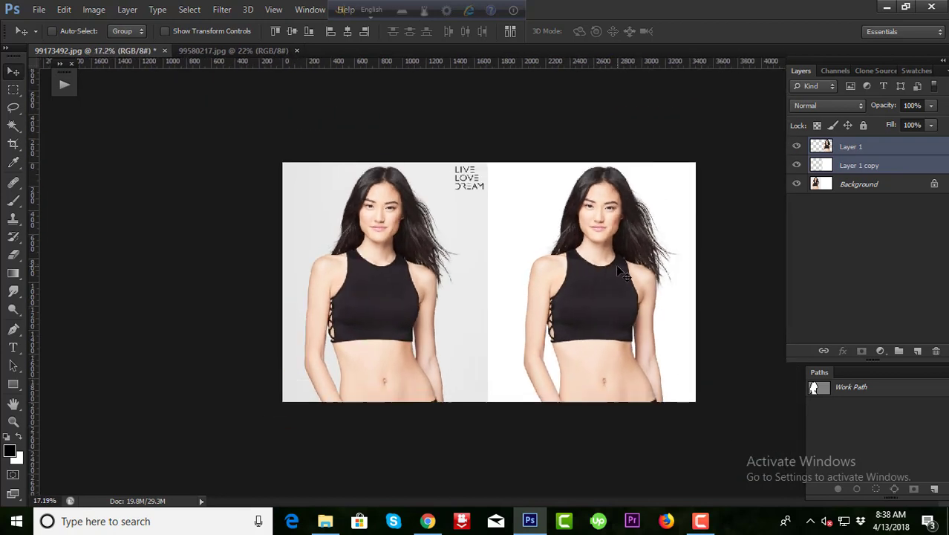